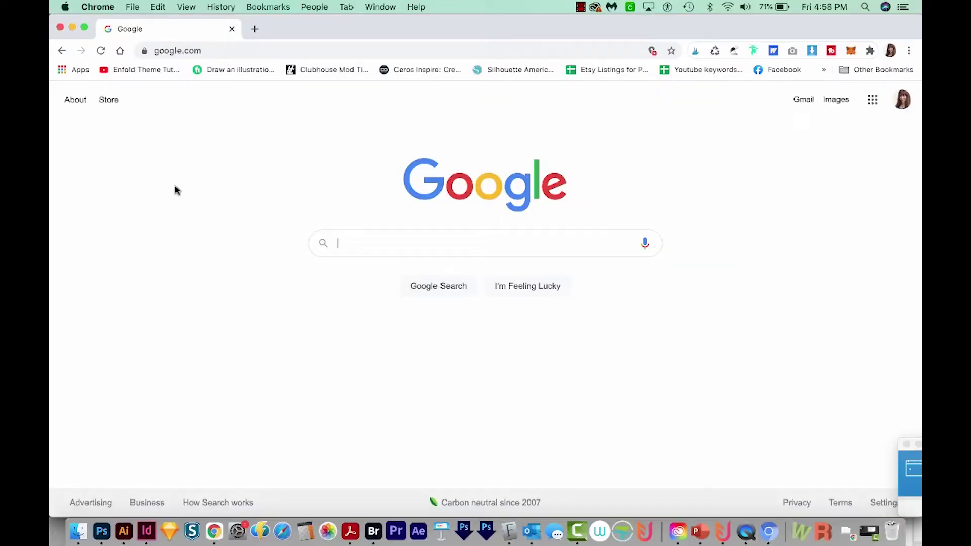
Go to canva.com and search the templates for 'facebook cover'
{"action": "left_click", "coordinate": [223, 49]}
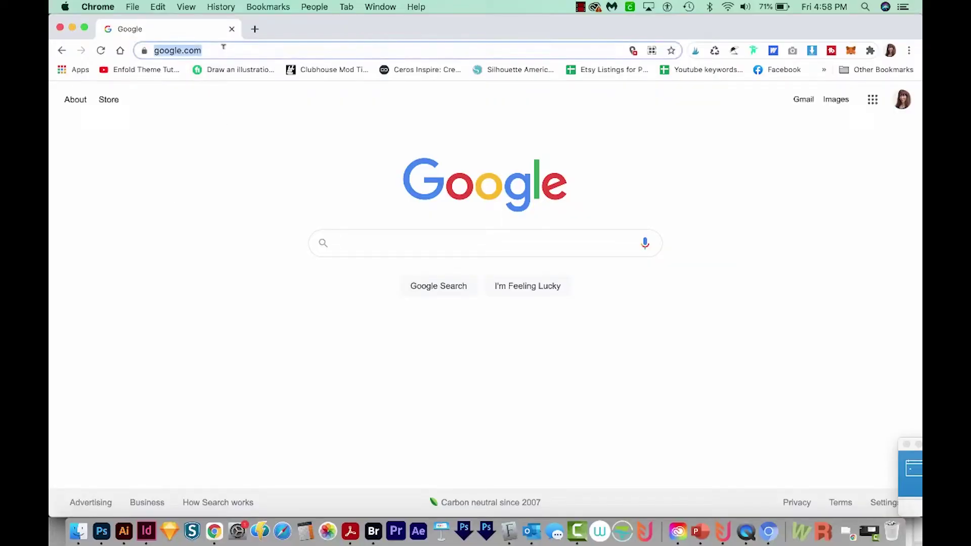
{"action": "type", "text": "canva"}
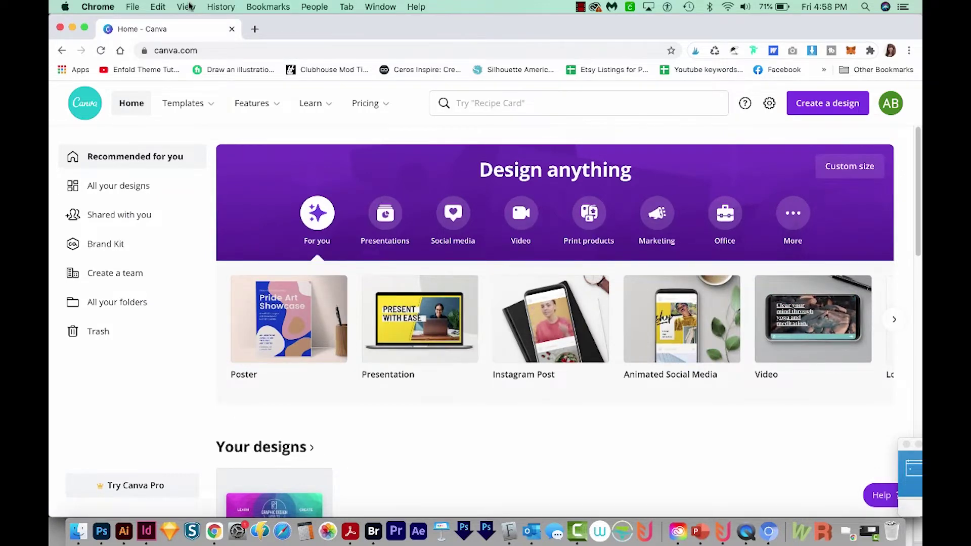
{"action": "mouse_move", "coordinate": [212, 103]}
{"action": "left_click", "coordinate": [494, 103]}
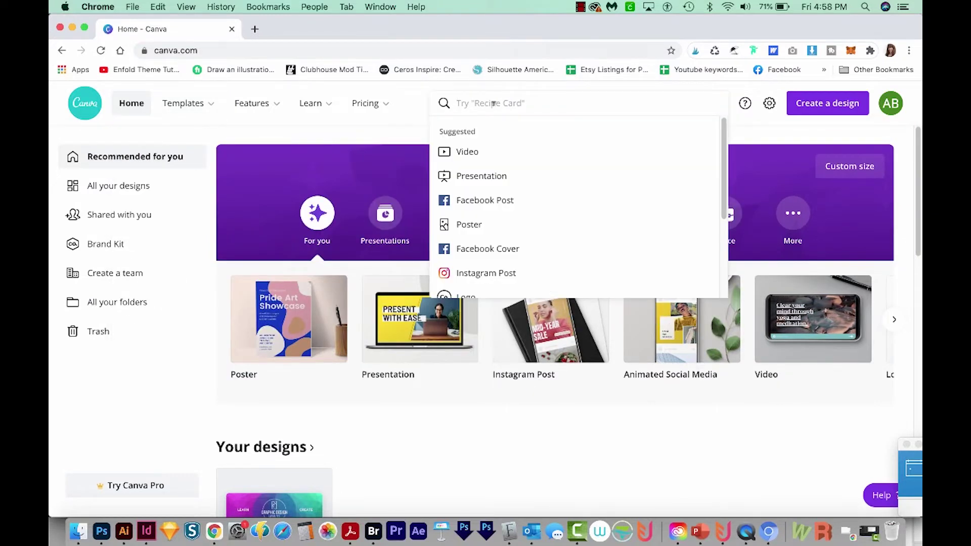
{"action": "type", "text": "facebook cover"}
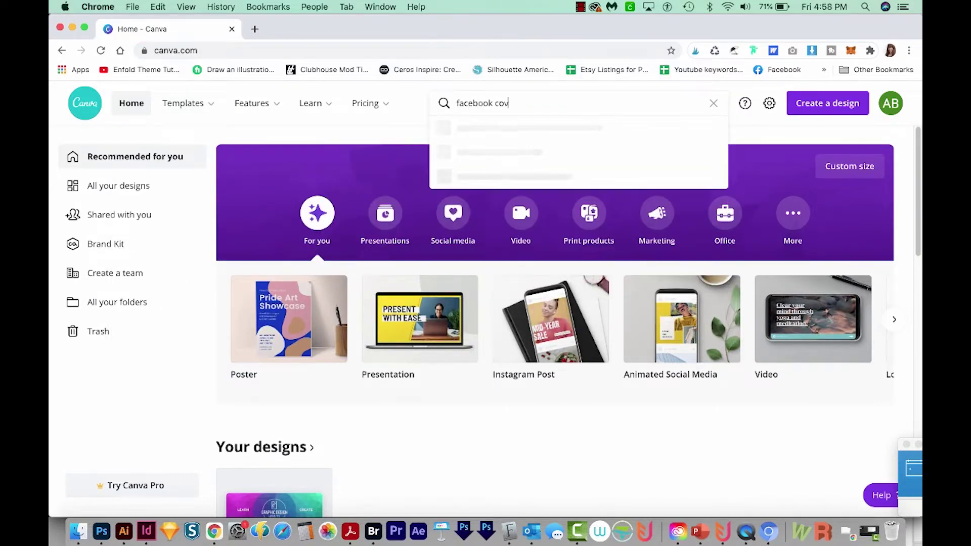
{"action": "key", "text": "Return"}
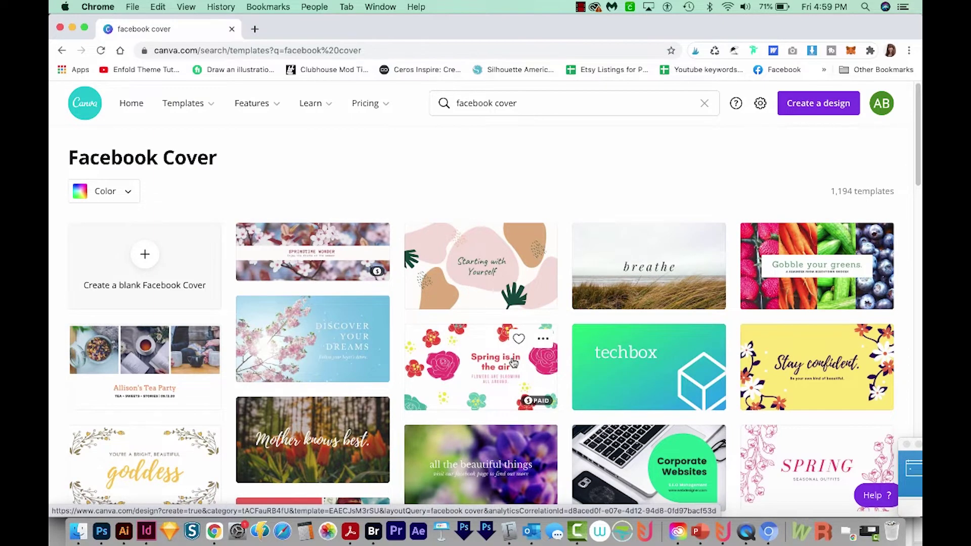
Scroll the Facebook Cover results to find the green-and-blue techbox template
{"action": "scroll", "coordinate": [556, 374], "scroll_direction": "down", "scroll_amount": 4}
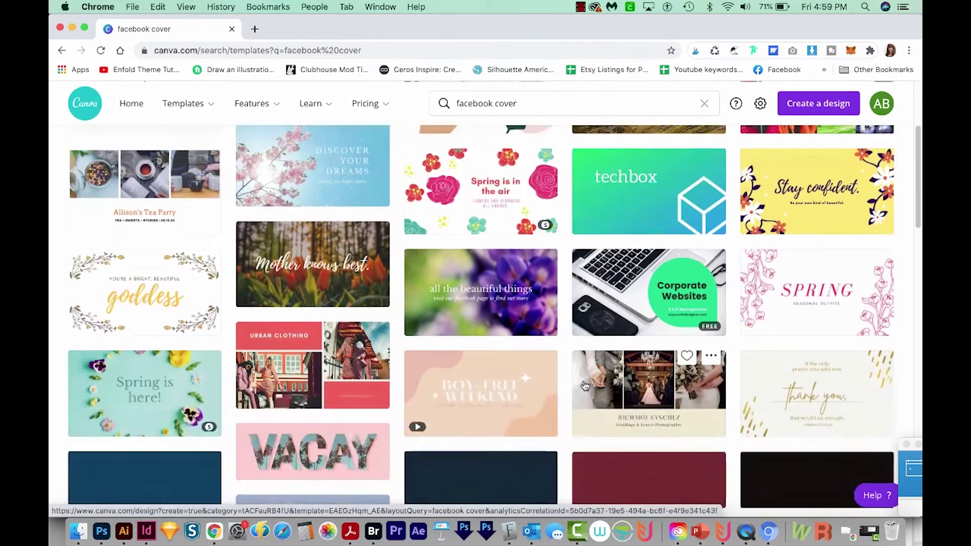
{"action": "scroll", "coordinate": [585, 385], "scroll_direction": "down", "scroll_amount": 4}
{"action": "scroll", "coordinate": [566, 370], "scroll_direction": "up", "scroll_amount": 6}
{"action": "mouse_move", "coordinate": [550, 355]}
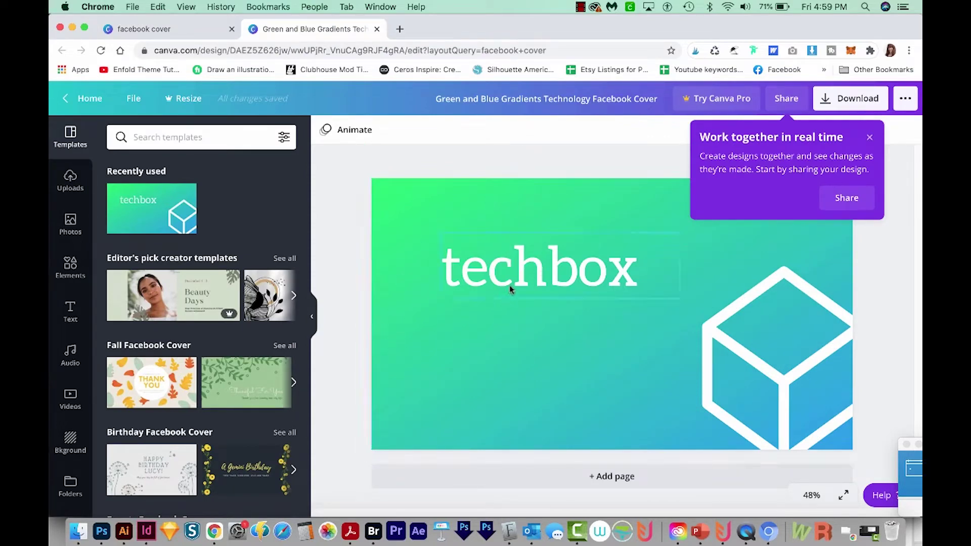
Change the page background's gradient colours to orange and pink-red
{"action": "left_click", "coordinate": [734, 357]}
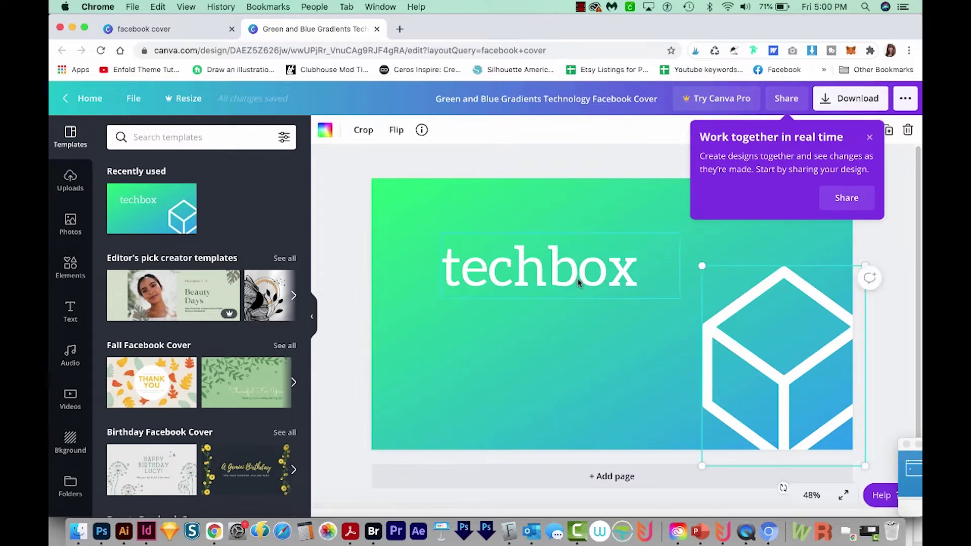
{"action": "left_click", "coordinate": [577, 278]}
{"action": "key", "text": "Escape"}
{"action": "left_click", "coordinate": [416, 233]}
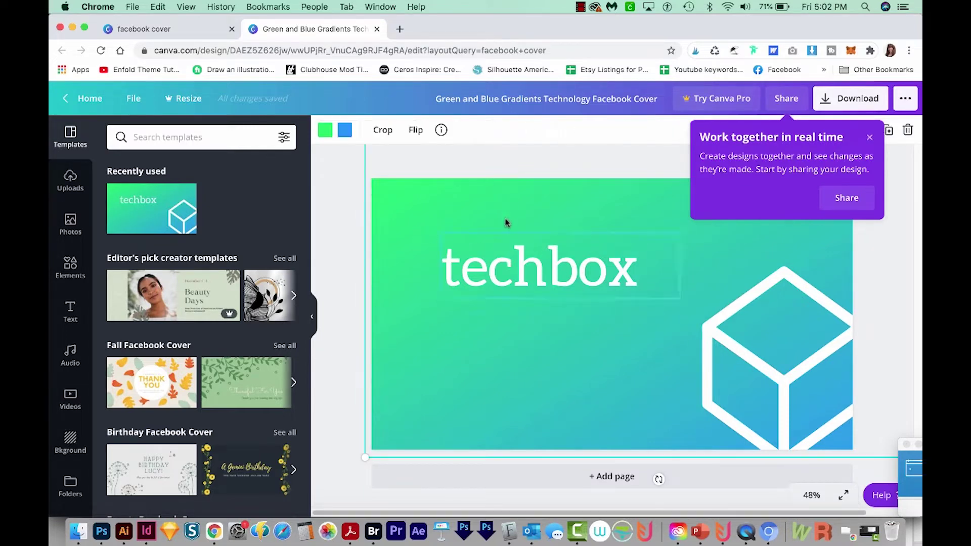
{"action": "left_click", "coordinate": [325, 130]}
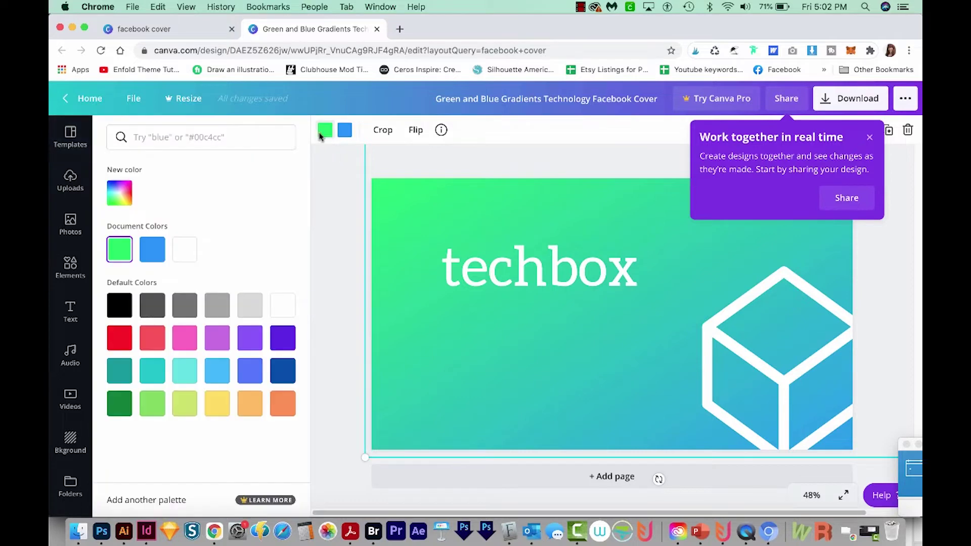
{"action": "left_click", "coordinate": [282, 403]}
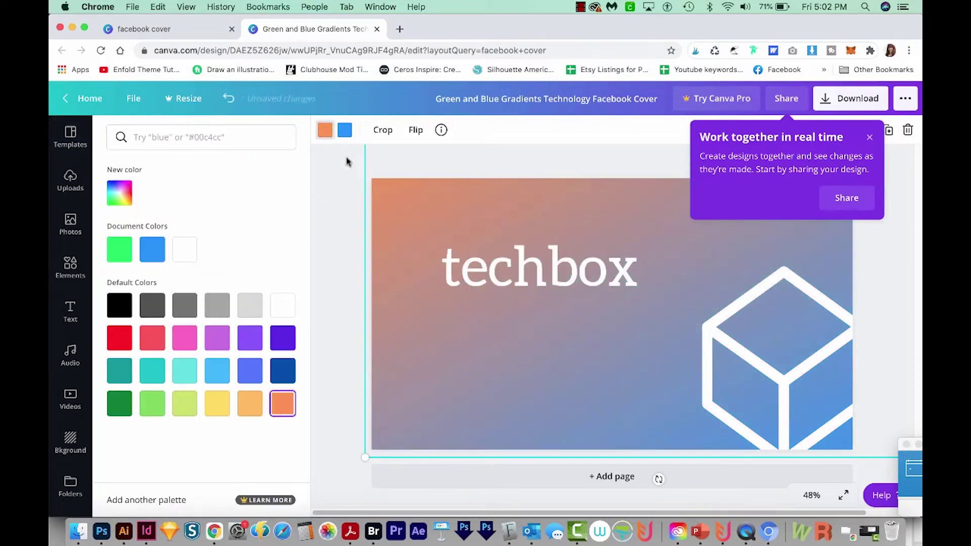
{"action": "left_click", "coordinate": [343, 132]}
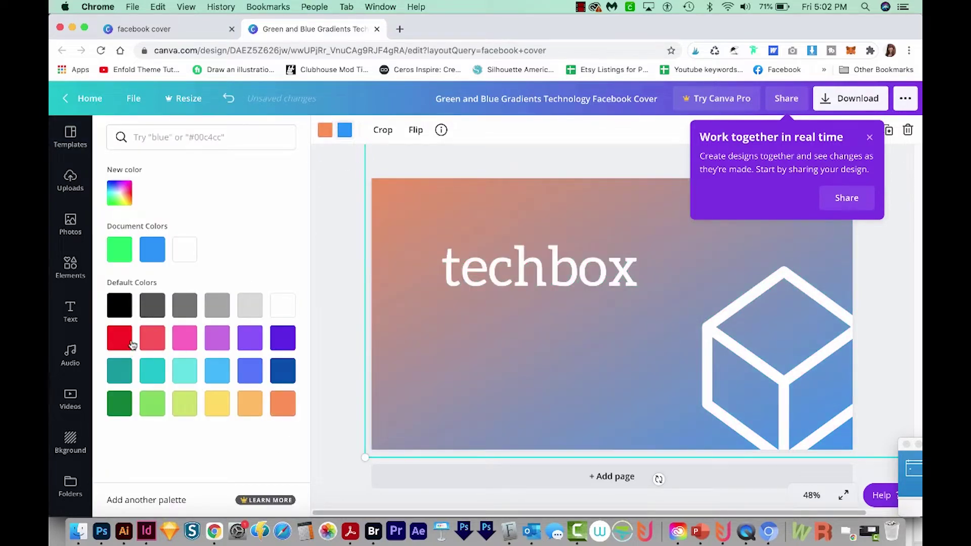
{"action": "left_click", "coordinate": [152, 338]}
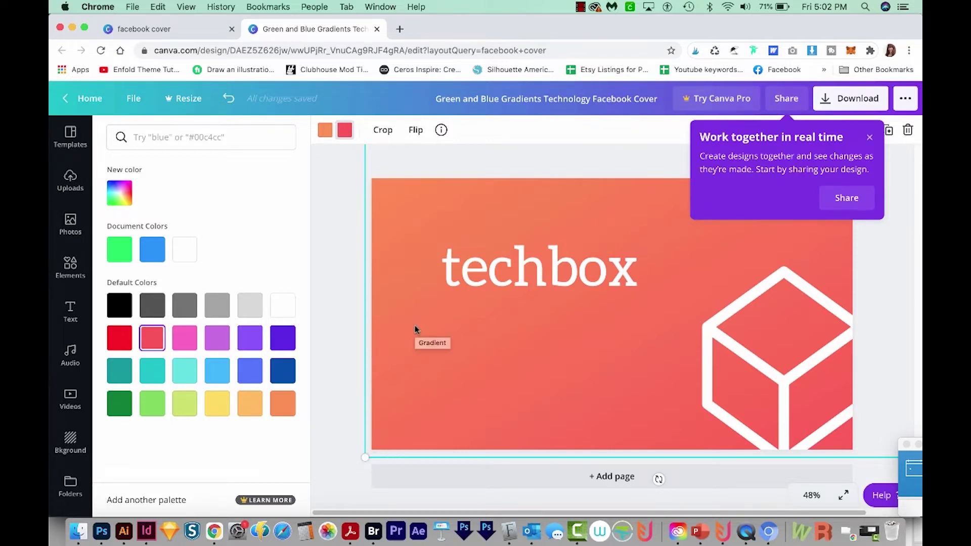
{"action": "double_click", "coordinate": [511, 268]}
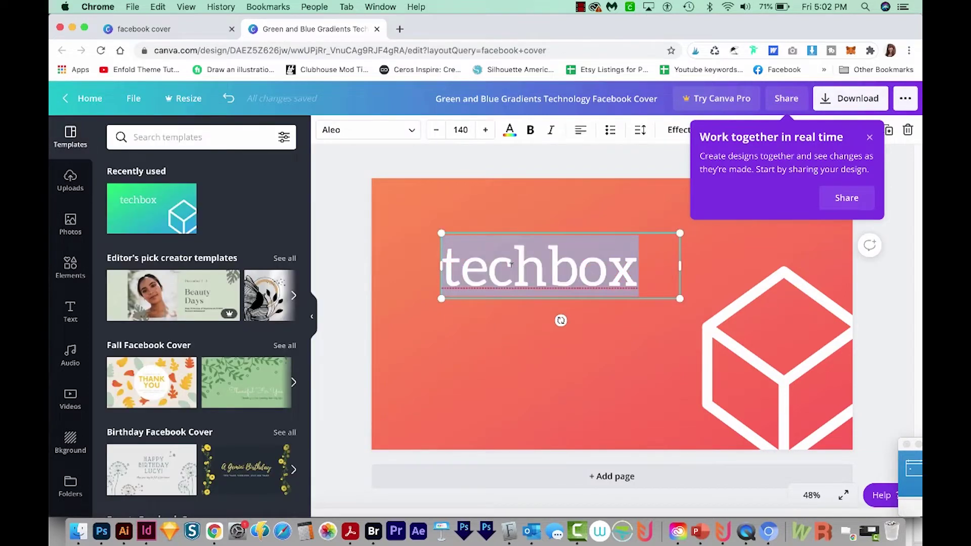
Replace techbox with 'Graphic Design How To' across three lines
{"action": "type", "text": "Graphic"}
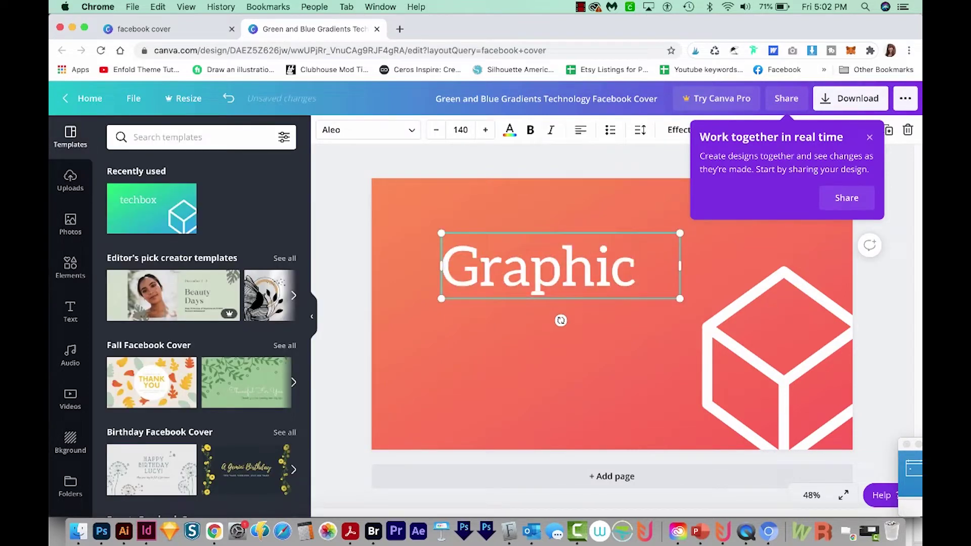
{"action": "type", "text": " d"}
{"action": "key", "text": "BackSpace"}
{"action": "key", "text": "BackSpace"}
{"action": "key", "text": "Return"}
{"action": "type", "text": "Desig"}
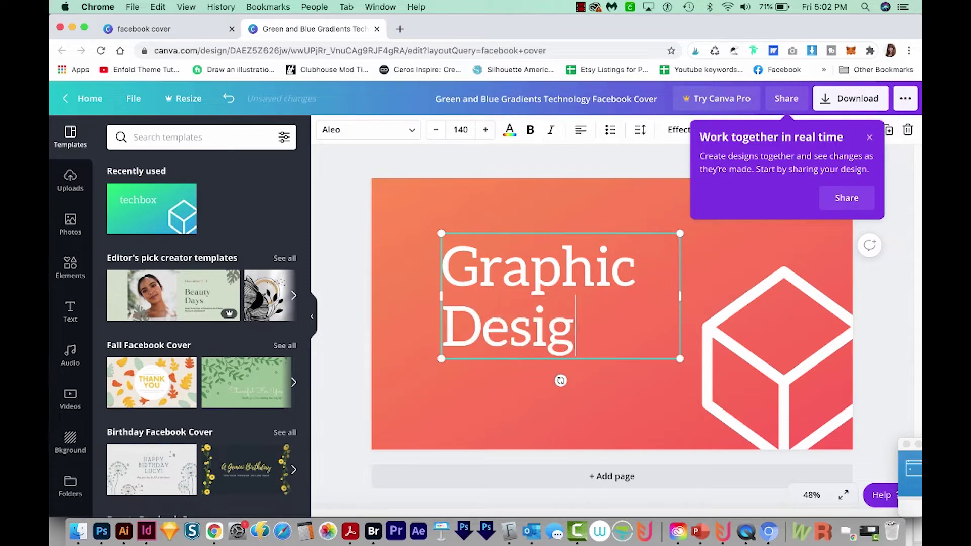
{"action": "type", "text": "n"}
{"action": "key", "text": "Return"}
{"action": "type", "text": "How to"}
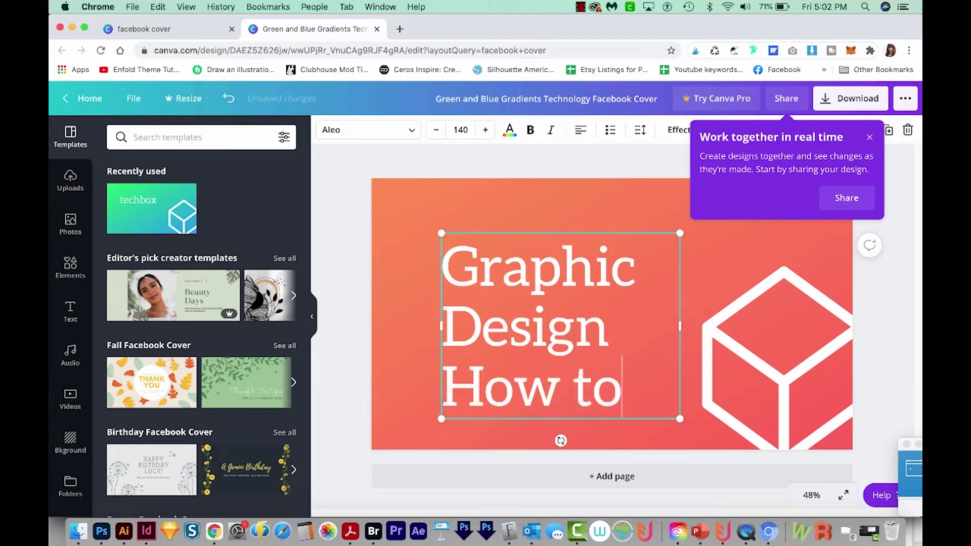
{"action": "key", "text": "BackSpace"}
{"action": "key", "text": "BackSpace"}
{"action": "type", "text": "To"}
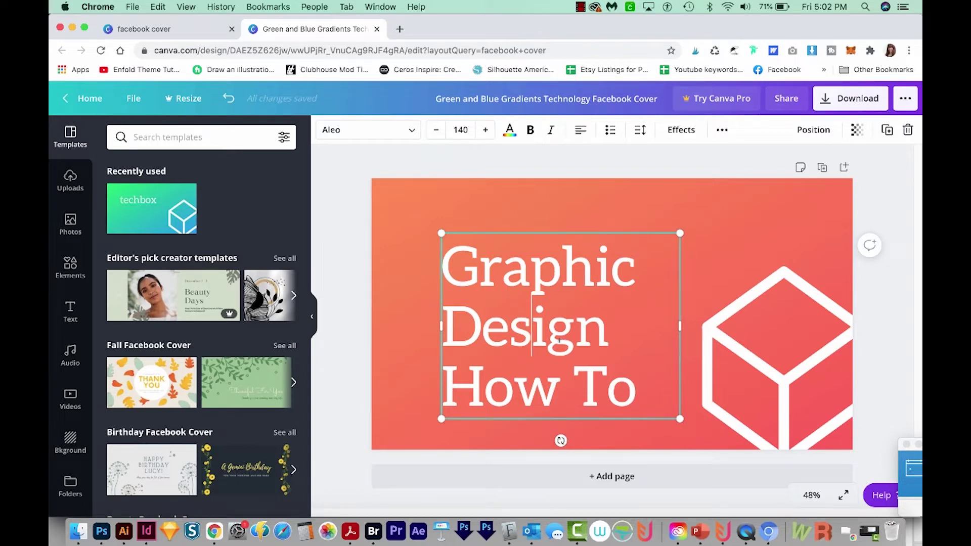
Select all the heading text and shrink its font size to 100
{"action": "key", "text": "super+a"}
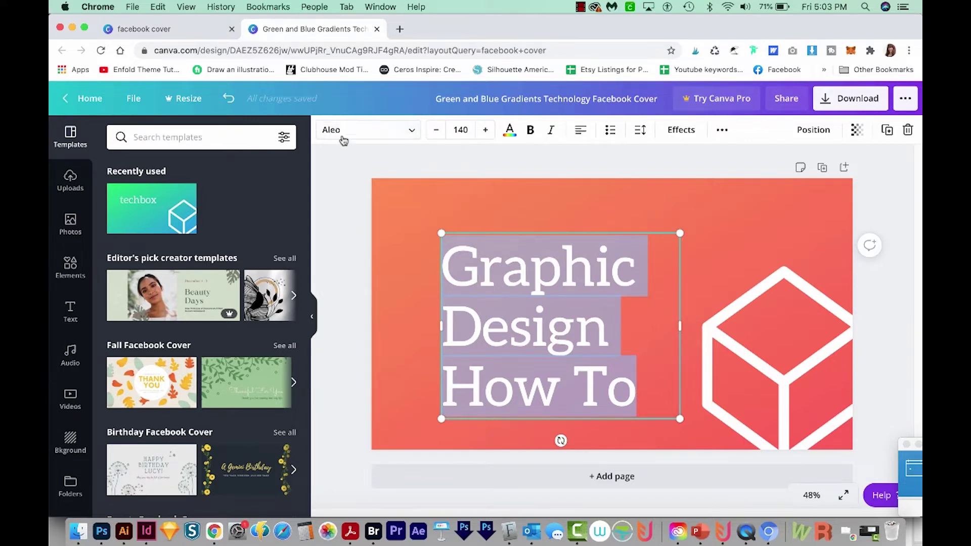
{"action": "left_click", "coordinate": [434, 132]}
{"action": "left_click", "coordinate": [434, 132]}
{"action": "left_click", "coordinate": [435, 132]}
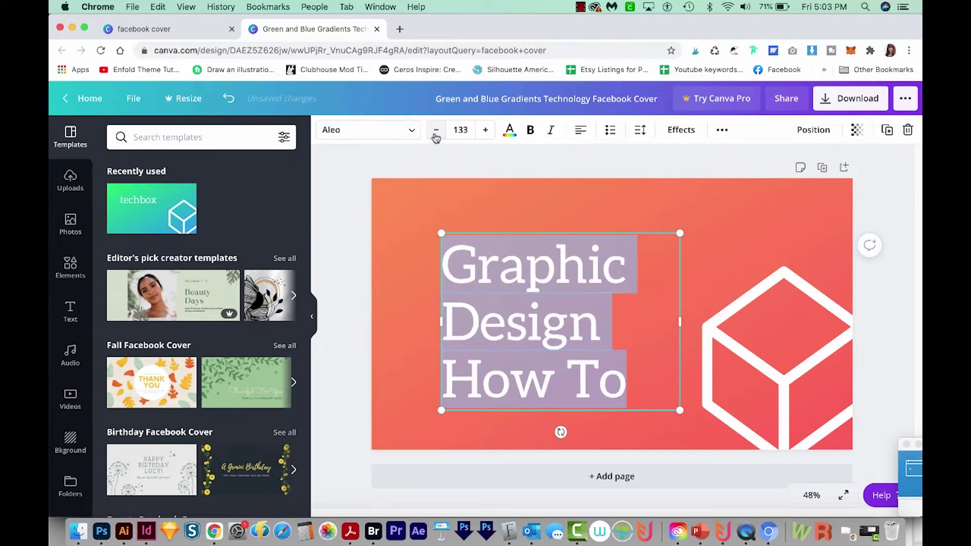
{"action": "left_click", "coordinate": [434, 132]}
{"action": "left_click", "coordinate": [435, 132]}
{"action": "left_click", "coordinate": [435, 132]}
{"action": "left_click", "coordinate": [434, 133]}
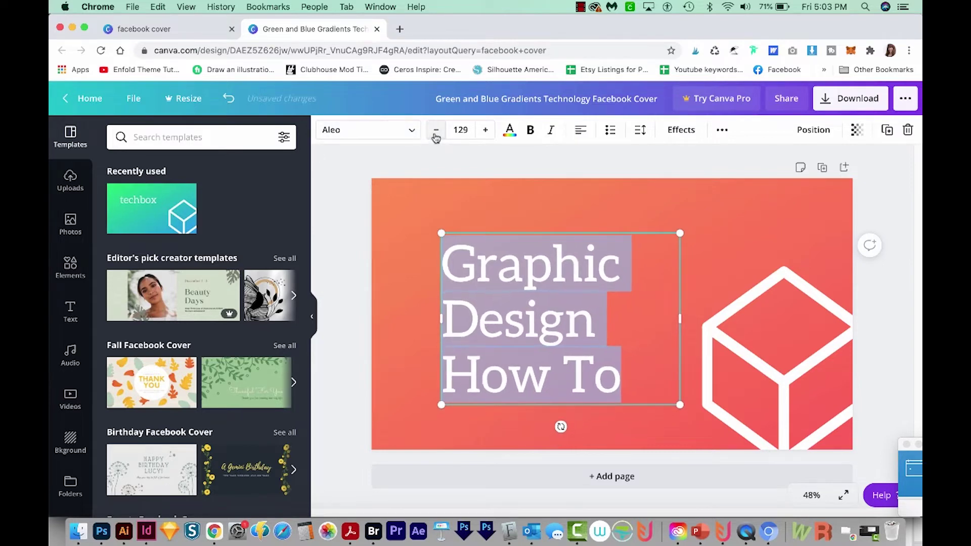
{"action": "left_click", "coordinate": [466, 129]}
{"action": "left_click", "coordinate": [436, 129]}
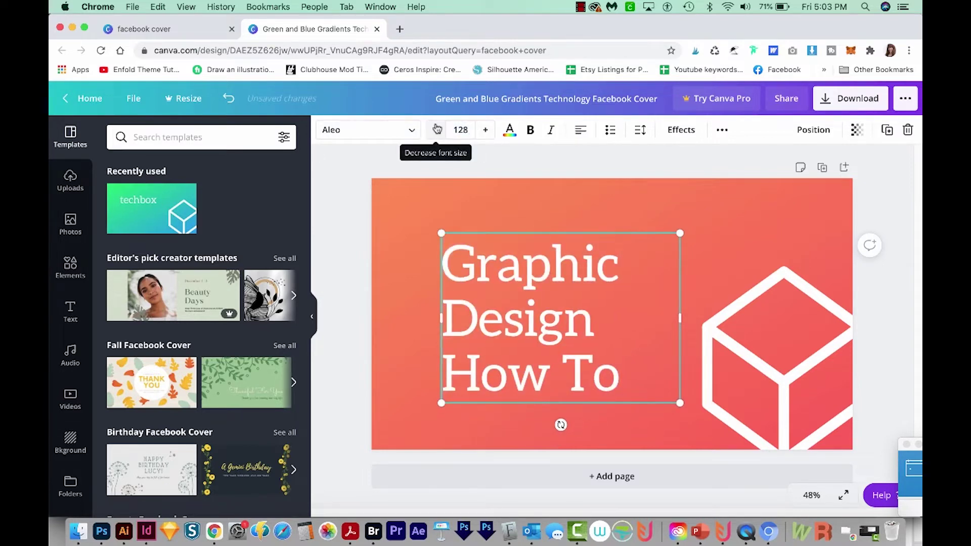
{"action": "left_click", "coordinate": [461, 129]}
{"action": "type", "text": "100"}
{"action": "key", "text": "Return"}
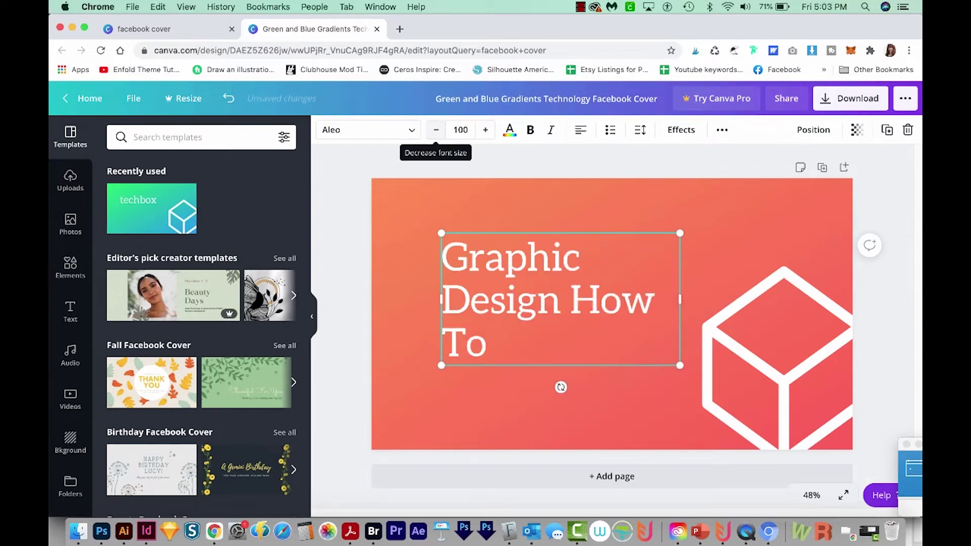
Set the heading's font size to 80 and deselect it
{"action": "left_click", "coordinate": [436, 129]}
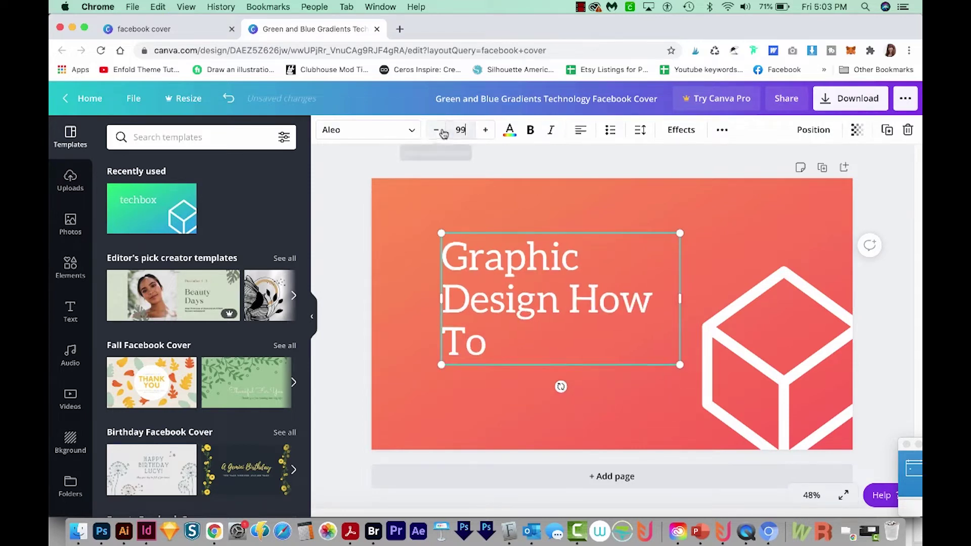
{"action": "type", "text": "80"}
{"action": "key", "text": "Return"}
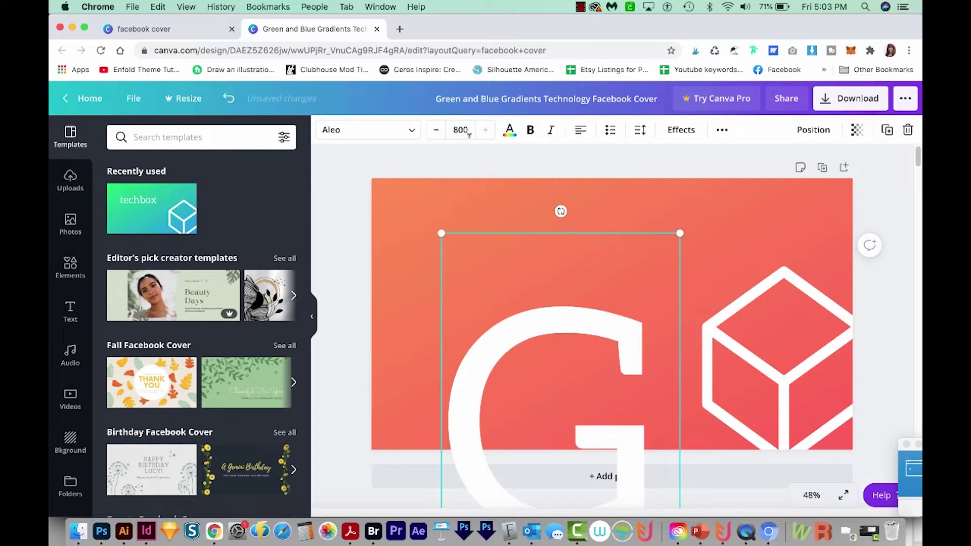
{"action": "left_click", "coordinate": [461, 130]}
{"action": "key", "text": "BackSpace"}
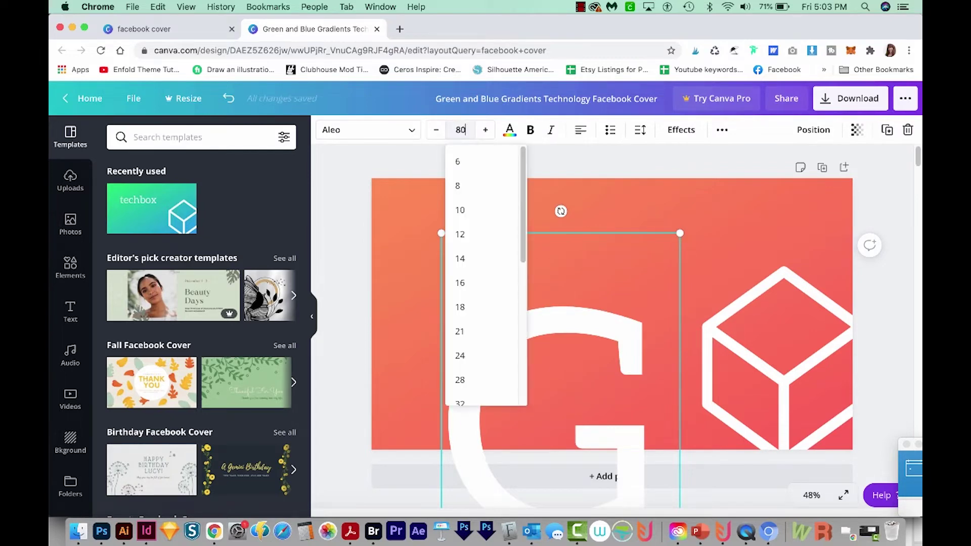
{"action": "type", "text": "80"}
{"action": "key", "text": "Return"}
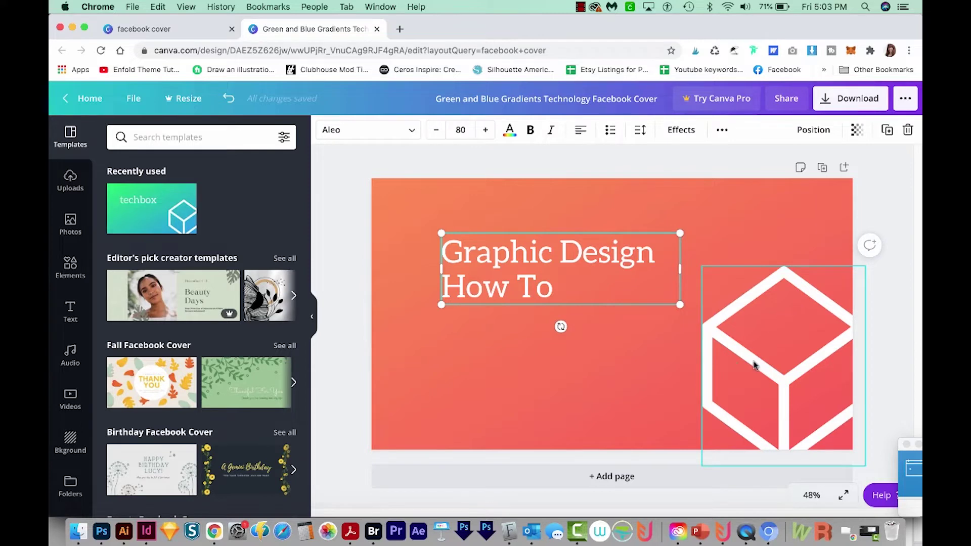
{"action": "left_click", "coordinate": [652, 351]}
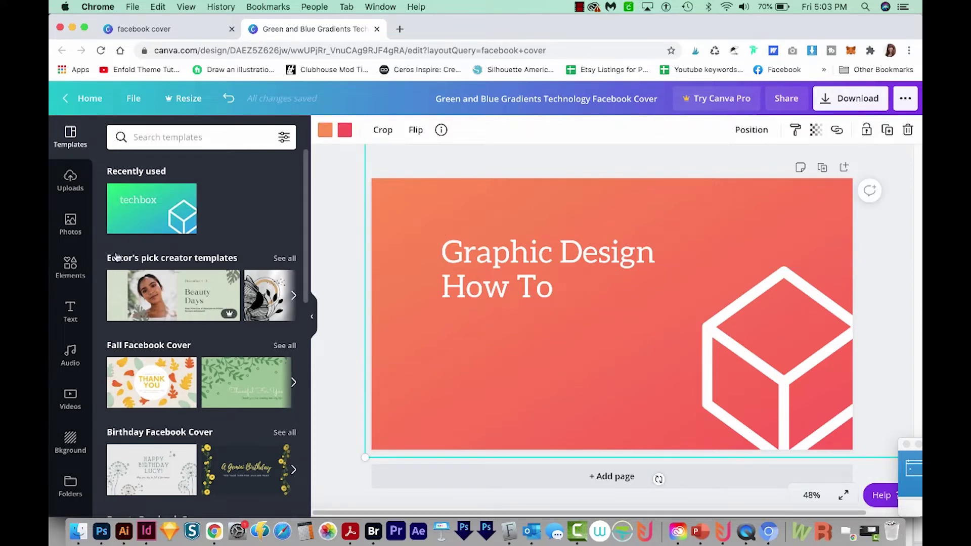
In Uploads, choose Upload media and pick uploading from the device
{"action": "left_click", "coordinate": [71, 182]}
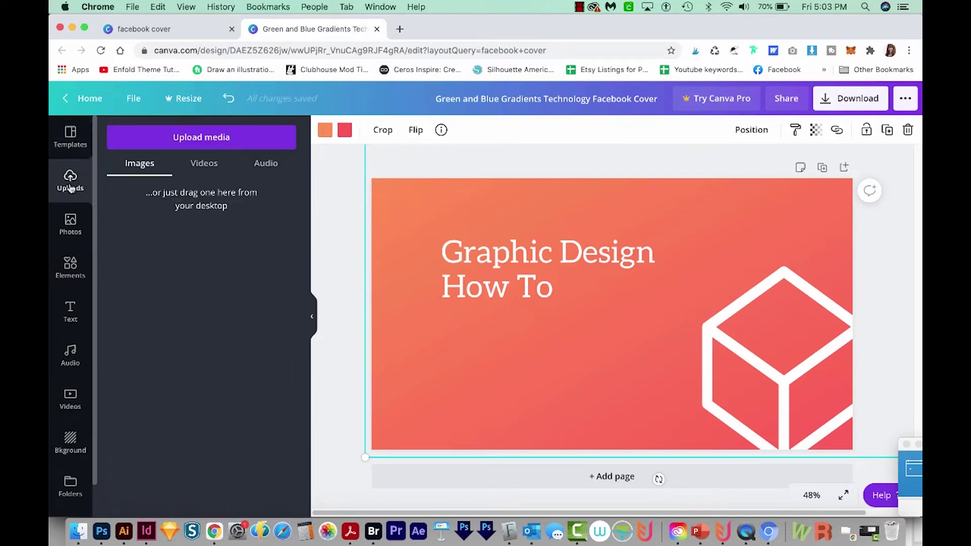
{"action": "left_click", "coordinate": [216, 143]}
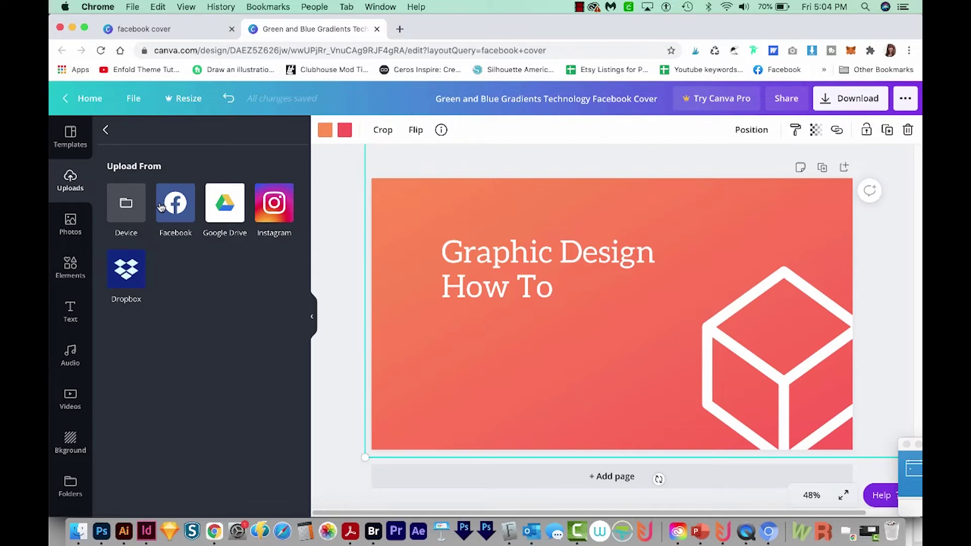
{"action": "left_click", "coordinate": [127, 207]}
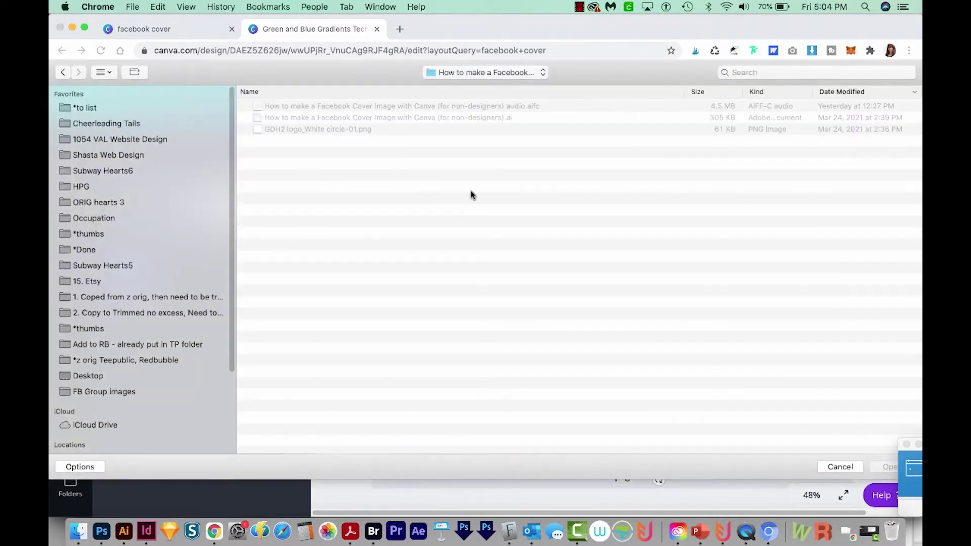
Preview and upload GDH2 logo_White circle-01.png
{"action": "left_click", "coordinate": [332, 129]}
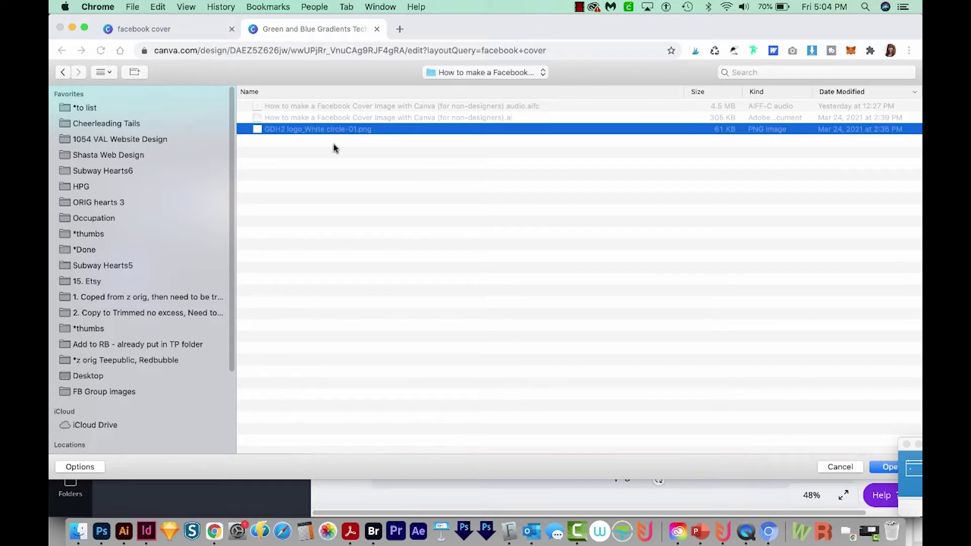
{"action": "key", "text": "space"}
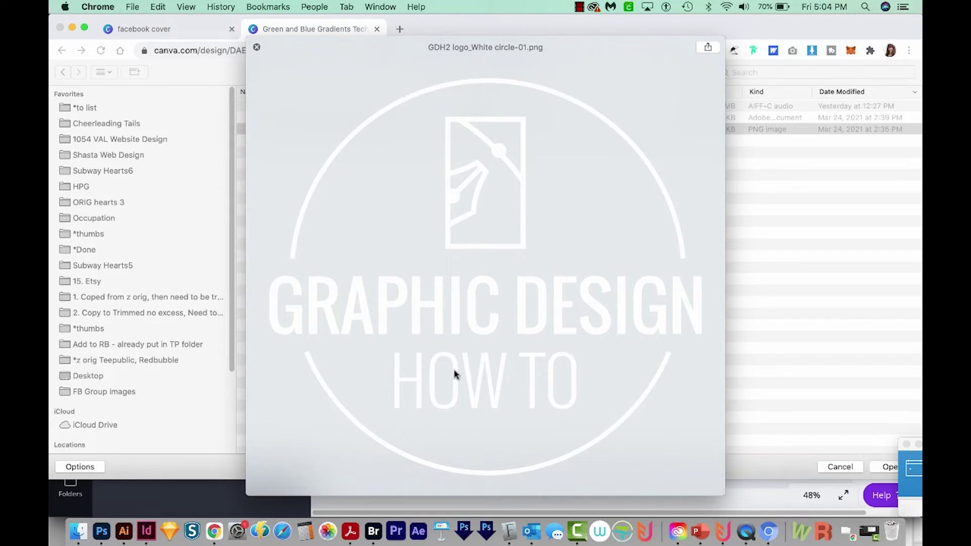
{"action": "key", "text": "space"}
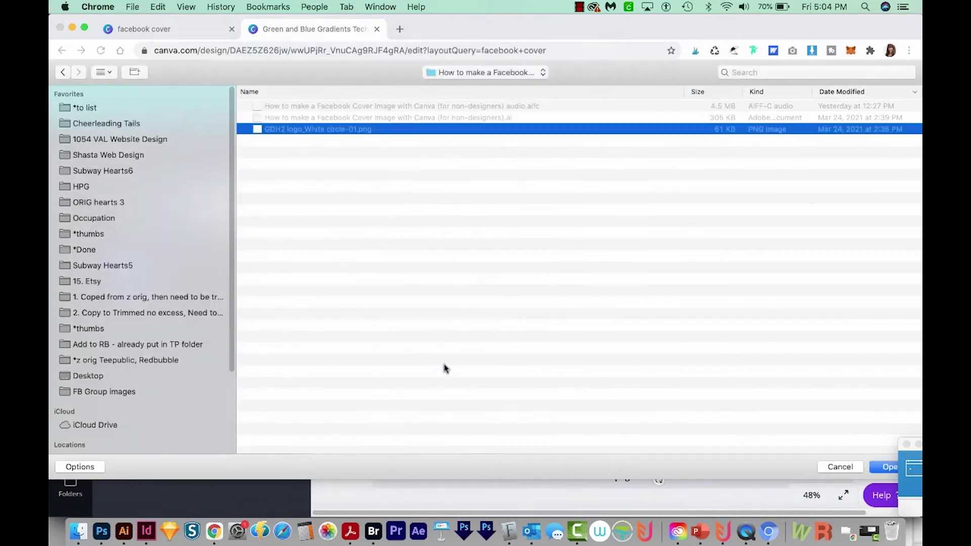
{"action": "left_click", "coordinate": [885, 468]}
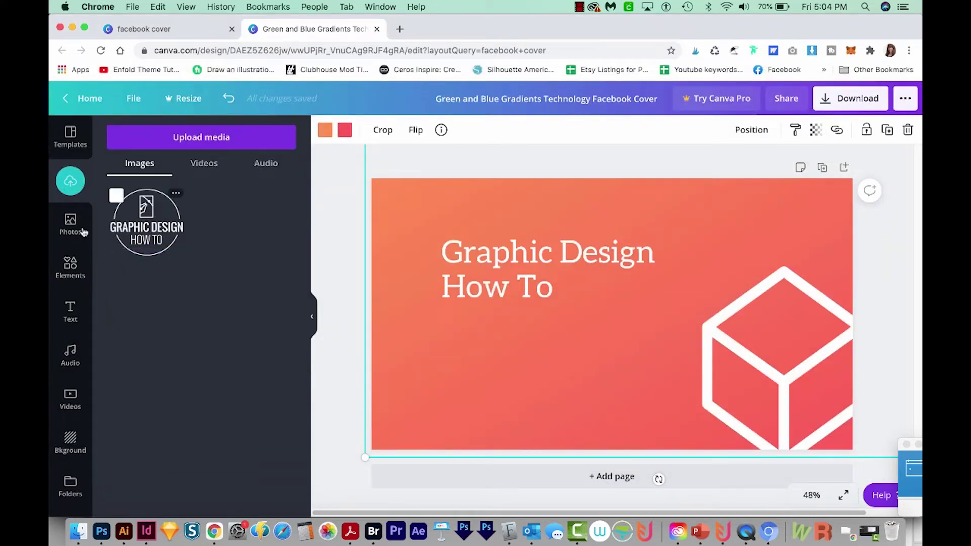
Place the uploaded circle logo on the cover's right side and delete the white cube graphic
{"action": "key", "text": "super+z"}
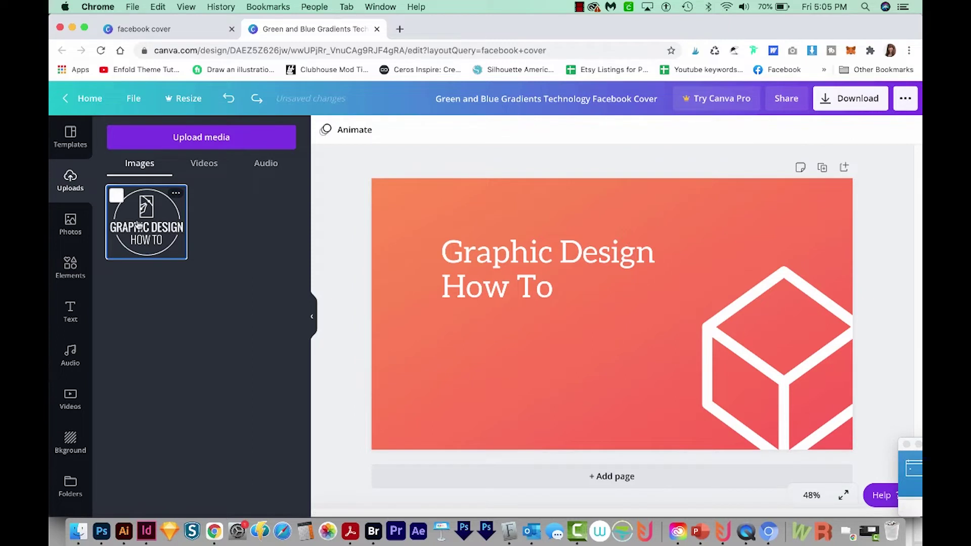
{"action": "left_click_drag", "start_coordinate": [138, 226], "coordinate": [711, 363]}
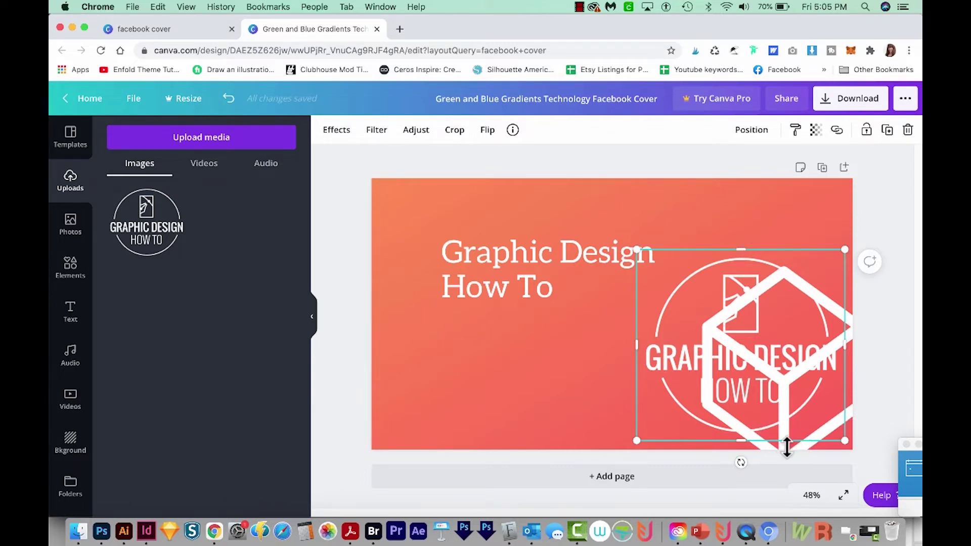
{"action": "left_click", "coordinate": [706, 206]}
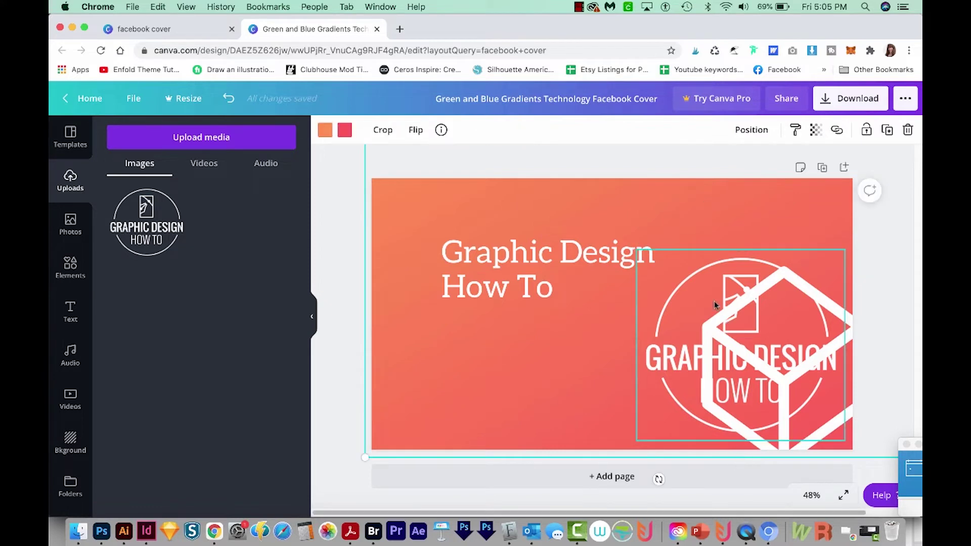
{"action": "left_click", "coordinate": [786, 450]}
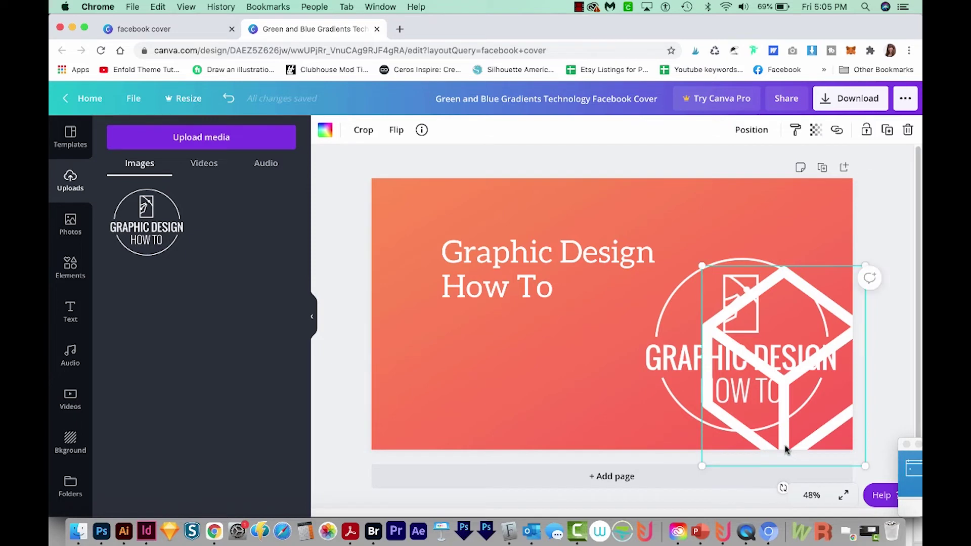
{"action": "key", "text": "Delete"}
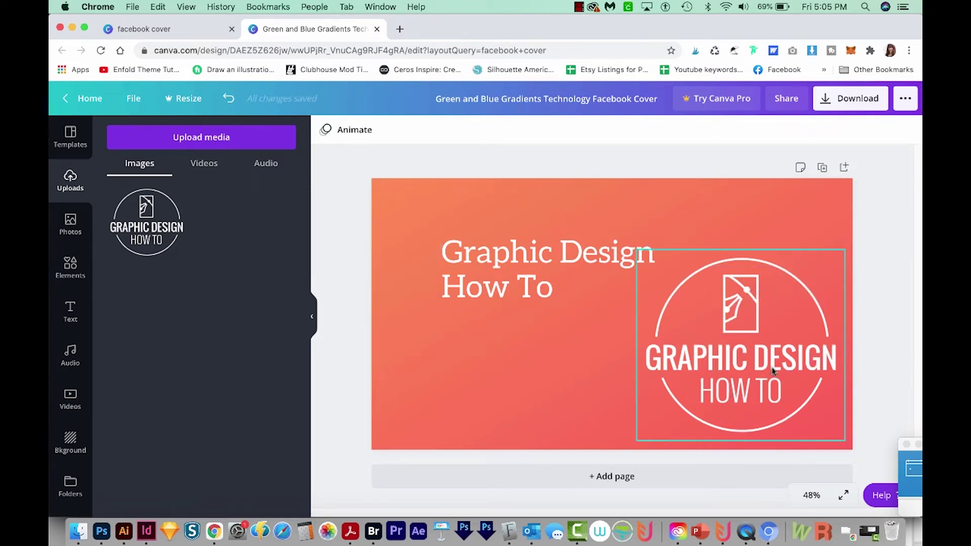
{"action": "left_click", "coordinate": [477, 255]}
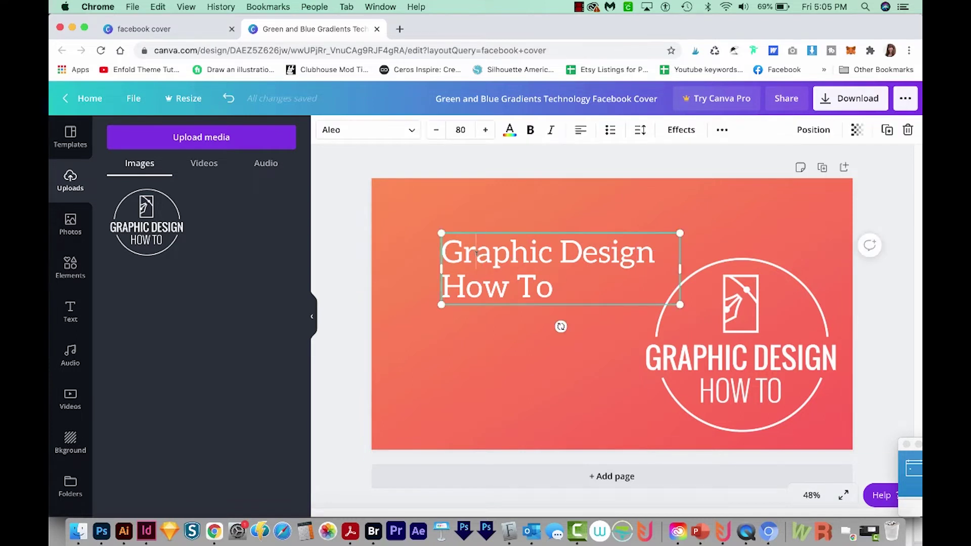
Retype the heading as 'Learn', 'Create', 'Explore' on three lines
{"action": "triple_click", "coordinate": [466, 280]}
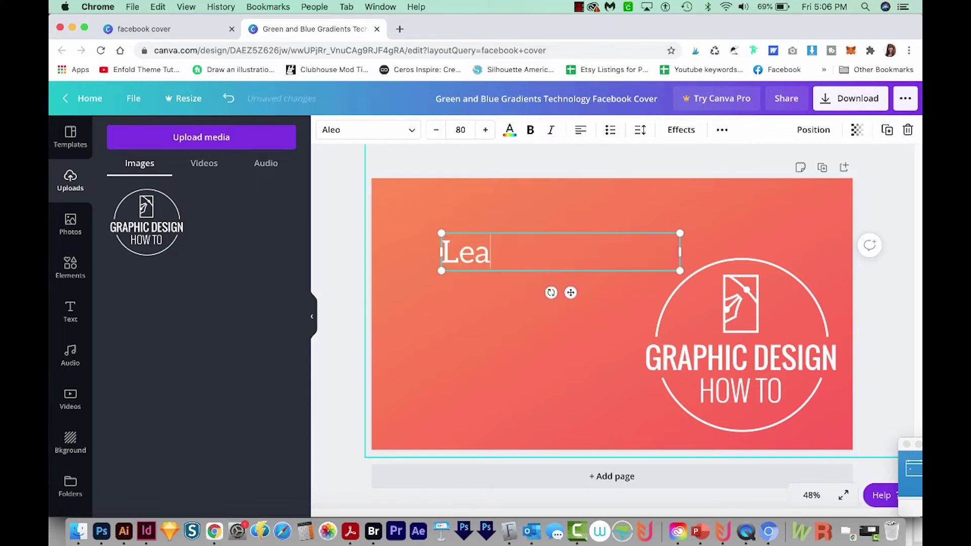
{"action": "type", "text": "rn"}
{"action": "key", "text": "Return"}
{"action": "type", "text": "Create"}
{"action": "key", "text": "Return"}
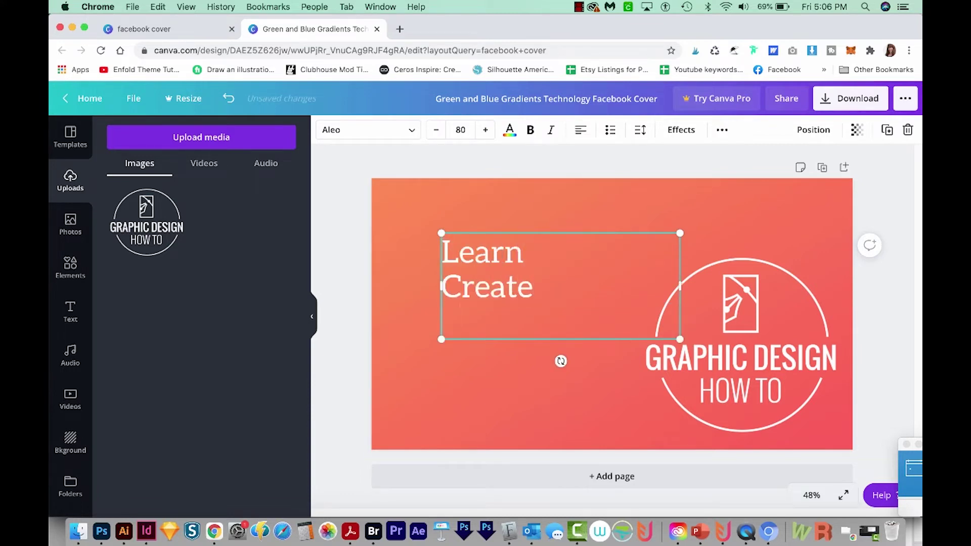
{"action": "type", "text": "Explore"}
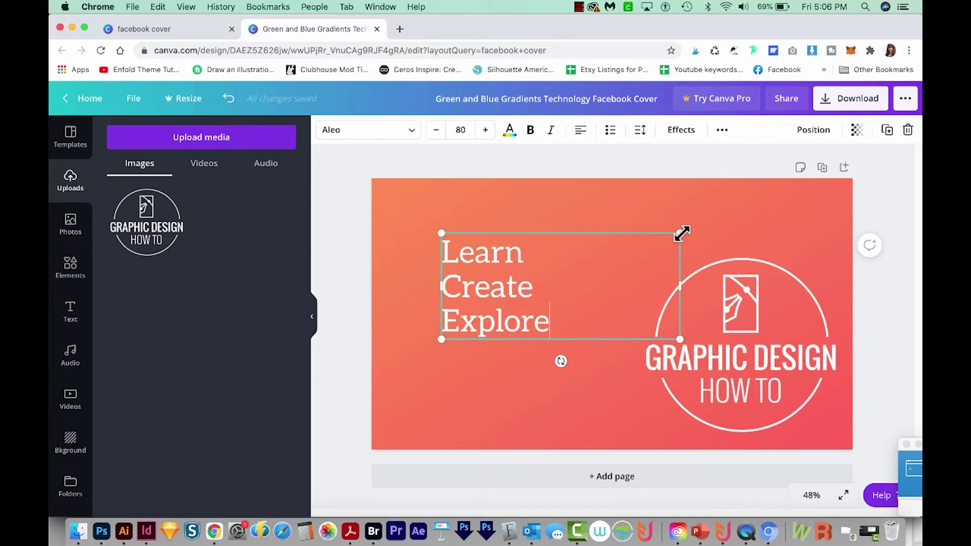
Narrow the text box, move it up-left, and reposition the circle logo lower
{"action": "left_click_drag", "start_coordinate": [680, 230], "coordinate": [699, 221]}
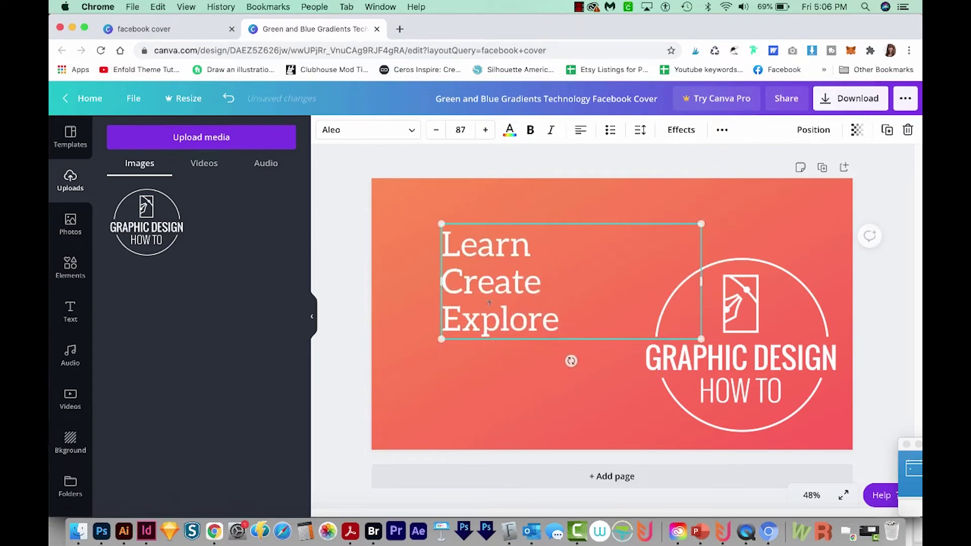
{"action": "left_click_drag", "start_coordinate": [570, 360], "coordinate": [602, 353]}
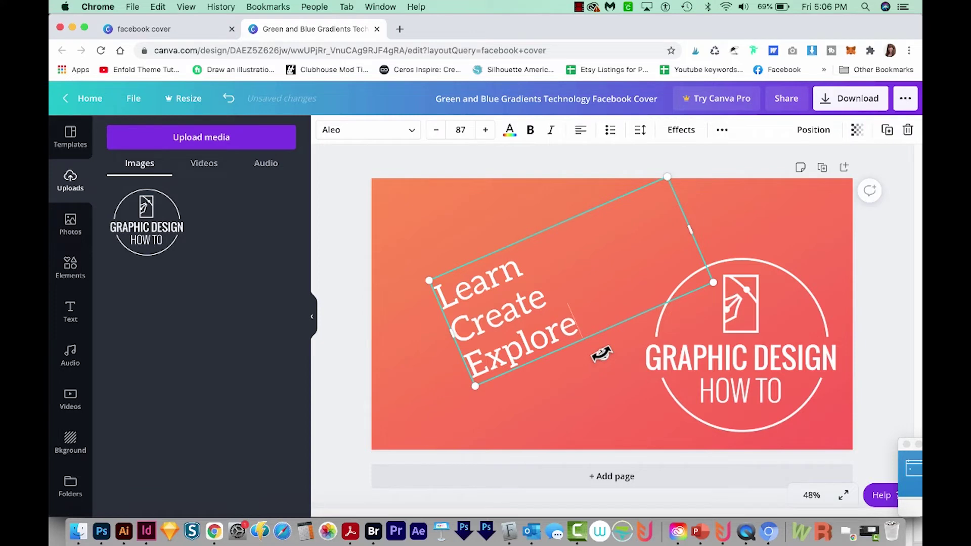
{"action": "key", "text": "super+z"}
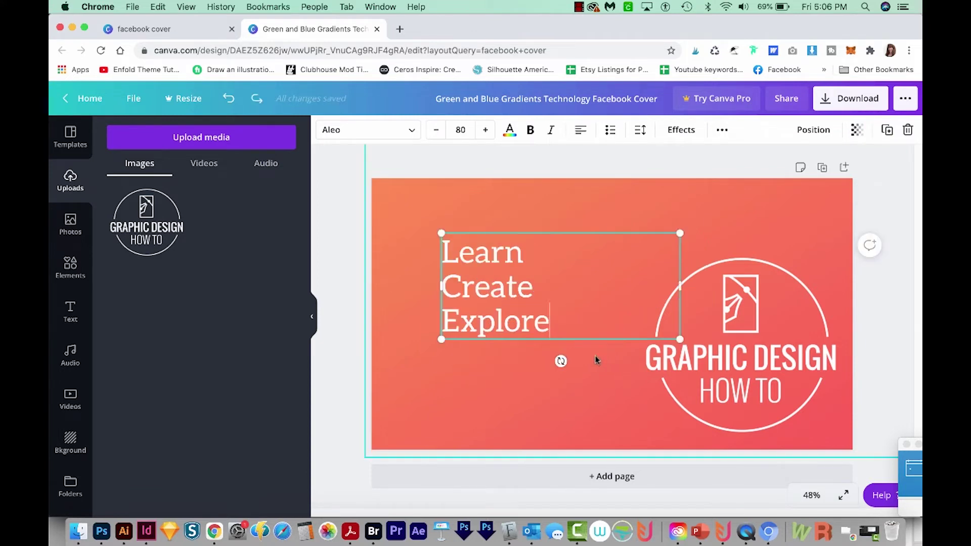
{"action": "left_click_drag", "start_coordinate": [680, 287], "coordinate": [566, 291]}
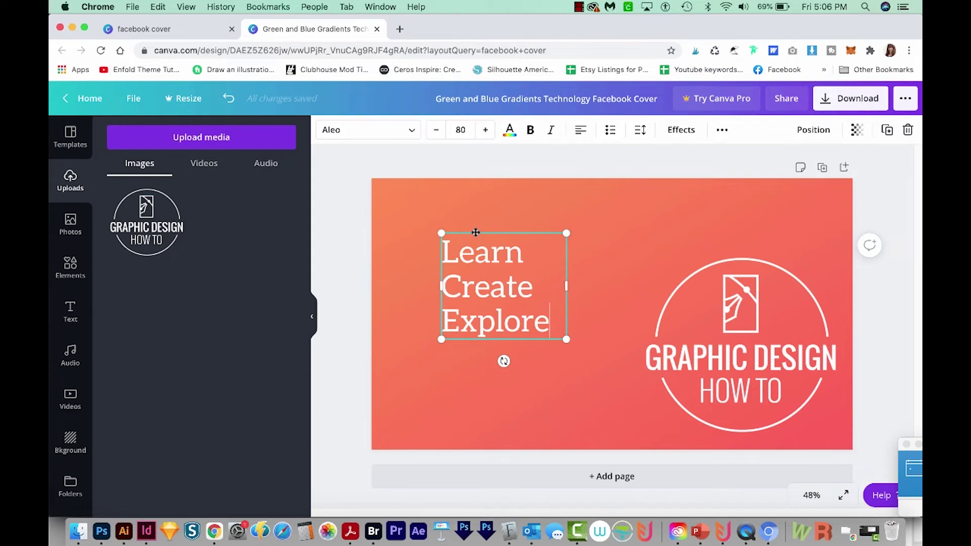
{"action": "left_click_drag", "start_coordinate": [475, 233], "coordinate": [467, 208]}
{"action": "left_click_drag", "start_coordinate": [754, 357], "coordinate": [754, 386]}
{"action": "key", "text": "super+z"}
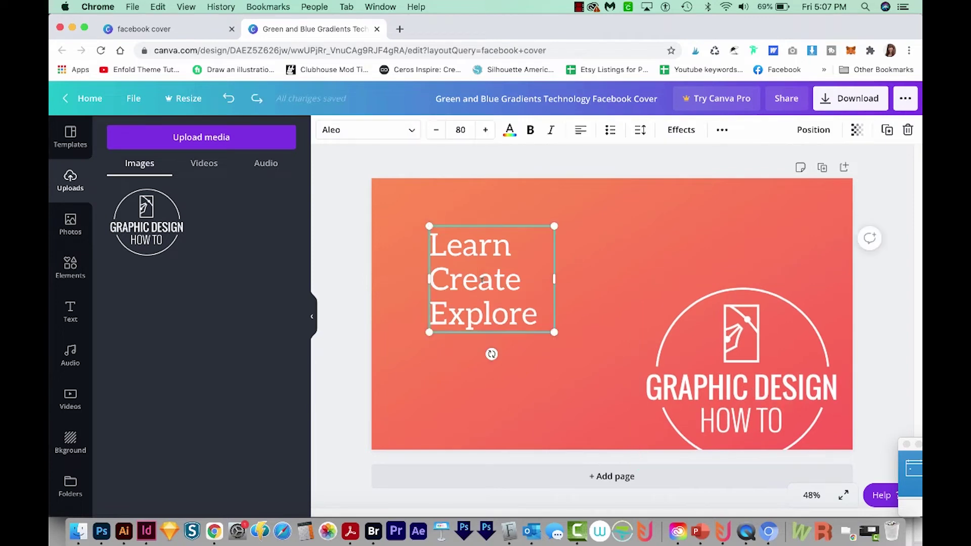
Set the tagline's font to League Spartan
{"action": "key", "text": "super+a"}
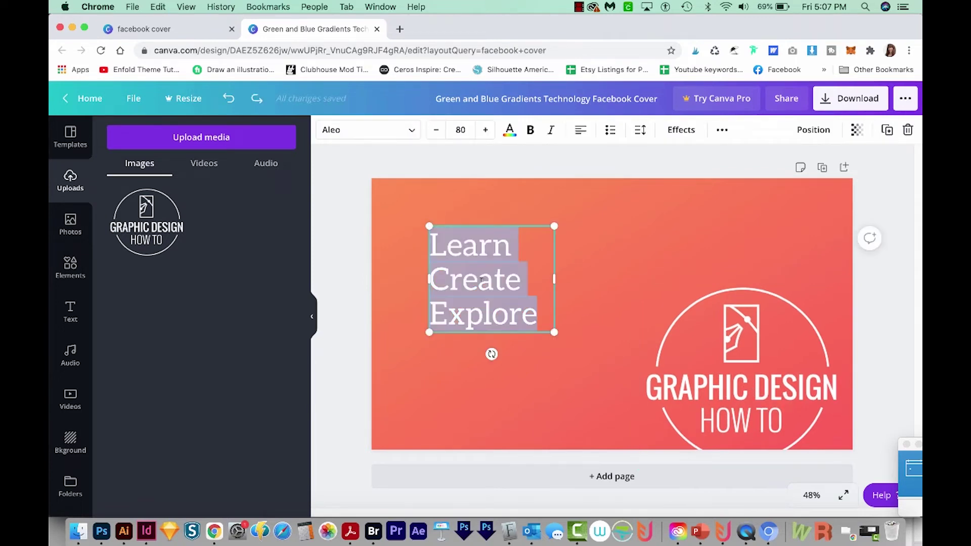
{"action": "left_click", "coordinate": [413, 133]}
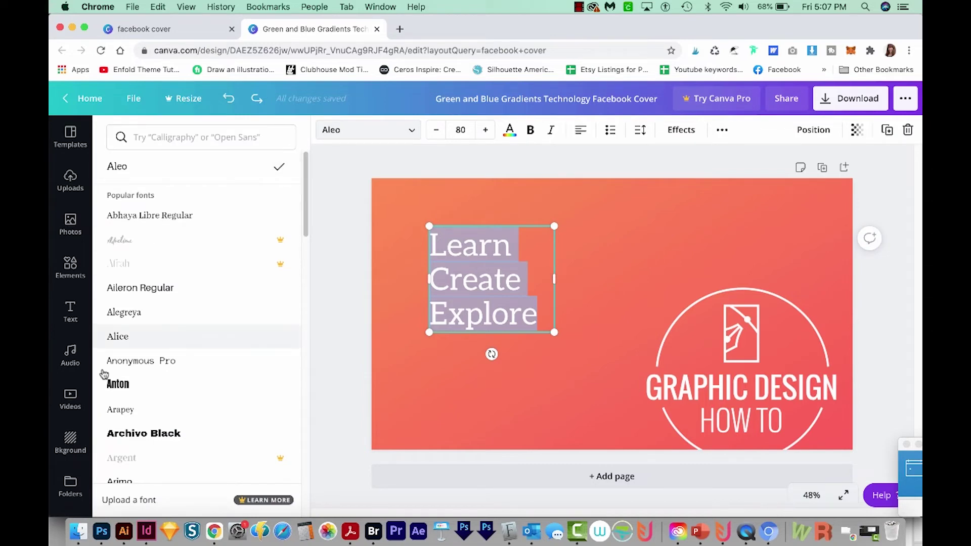
{"action": "scroll", "coordinate": [188, 422], "scroll_direction": "down", "scroll_amount": 1}
{"action": "scroll", "coordinate": [188, 423], "scroll_direction": "down", "scroll_amount": 15}
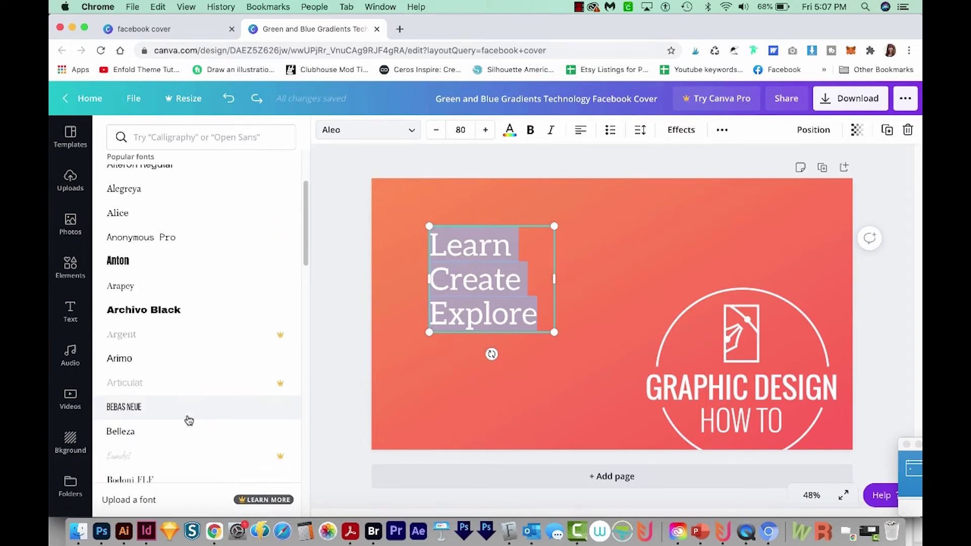
{"action": "left_click", "coordinate": [186, 422]}
{"action": "scroll", "coordinate": [186, 423], "scroll_direction": "down", "scroll_amount": 8}
{"action": "left_click", "coordinate": [122, 268]}
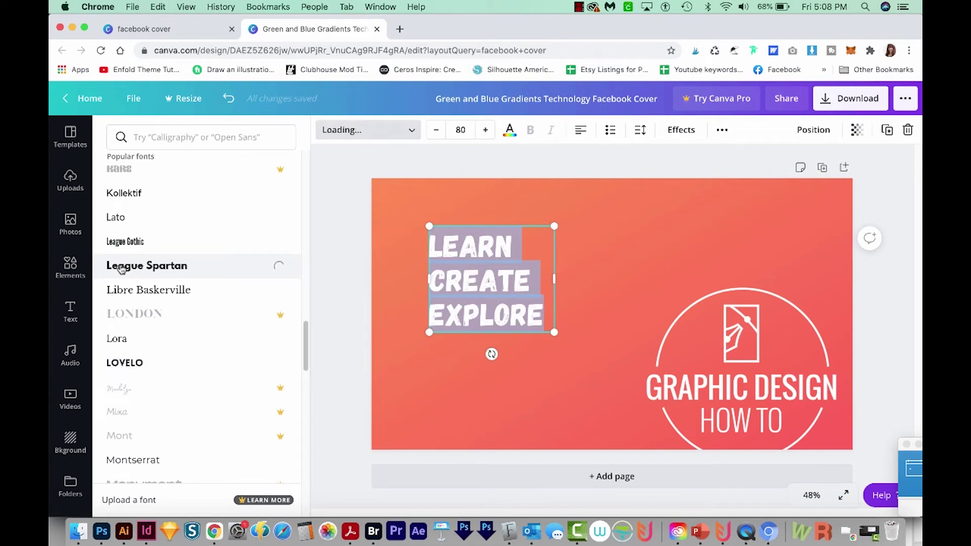
{"action": "left_click", "coordinate": [368, 130]}
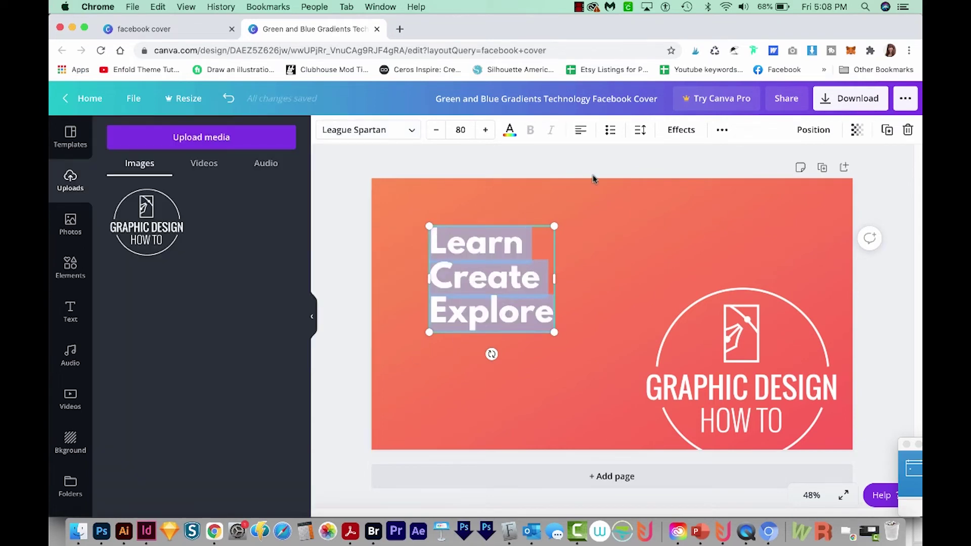
Punctuate the tagline as 'Learn. Create. Explore.' and widen its box so each word fits
{"action": "key", "text": "super+z"}
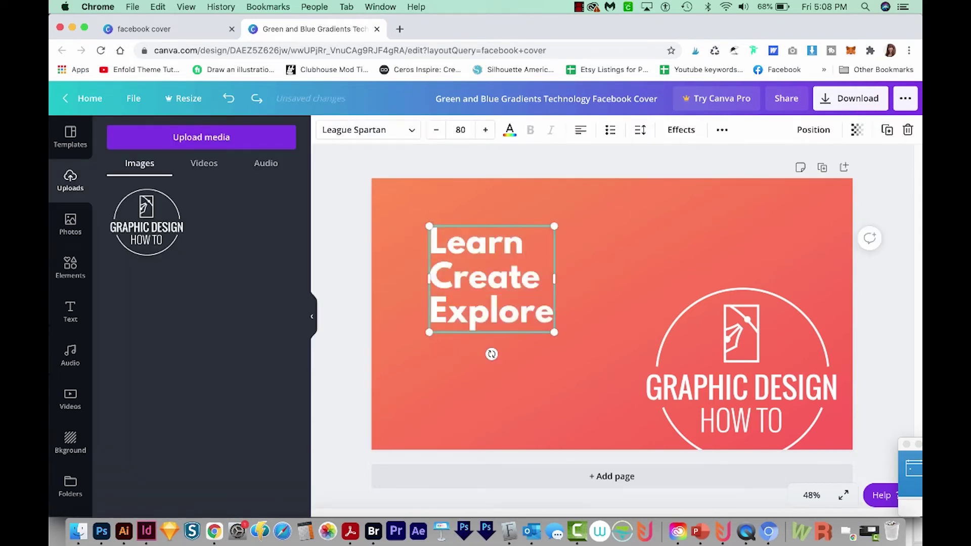
{"action": "type", "text": "."}
{"action": "key", "text": "Return"}
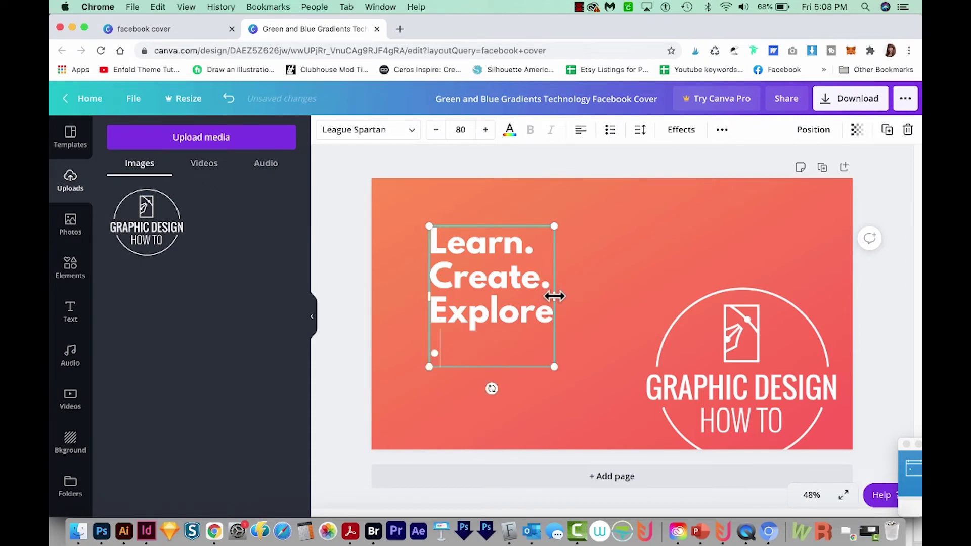
{"action": "key", "text": "super+a"}
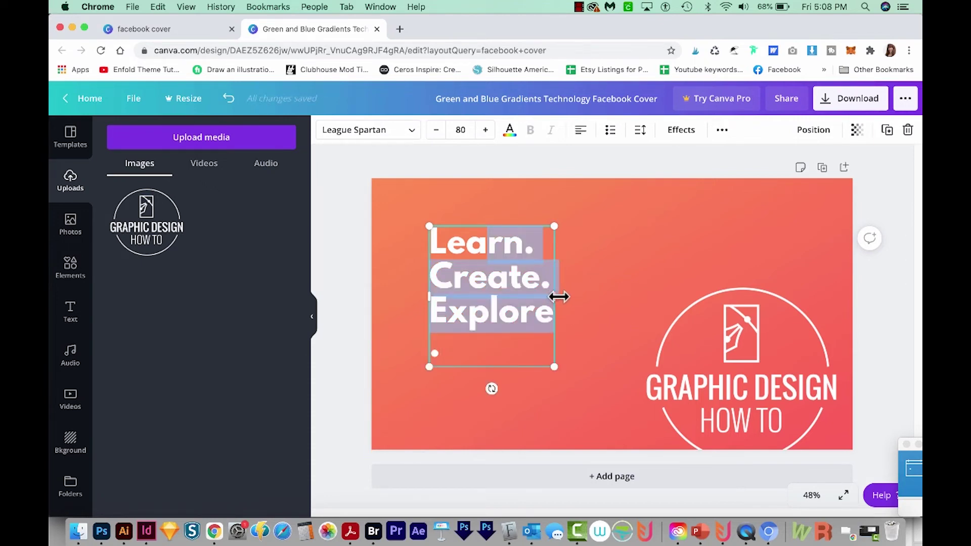
{"action": "left_click_drag", "start_coordinate": [554, 299], "coordinate": [575, 302]}
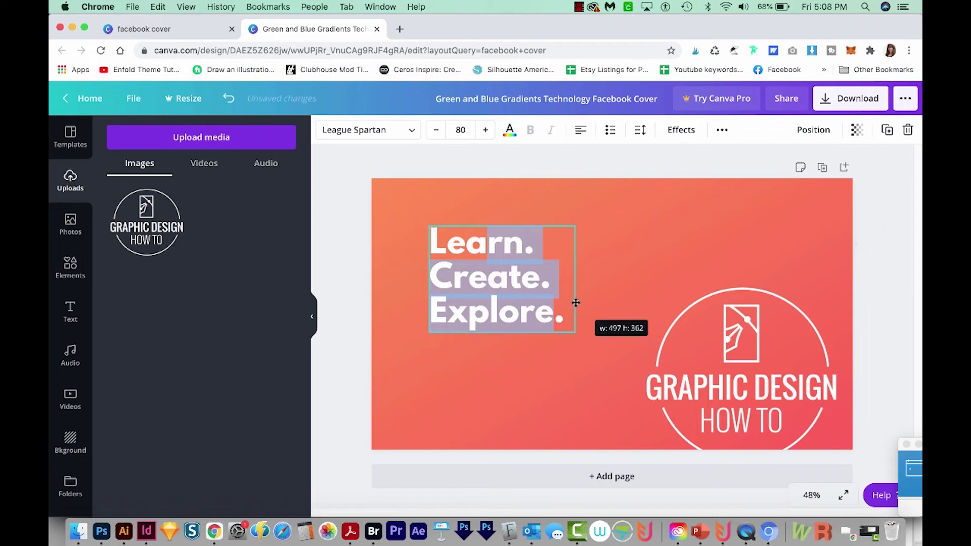
{"action": "left_click", "coordinate": [528, 386]}
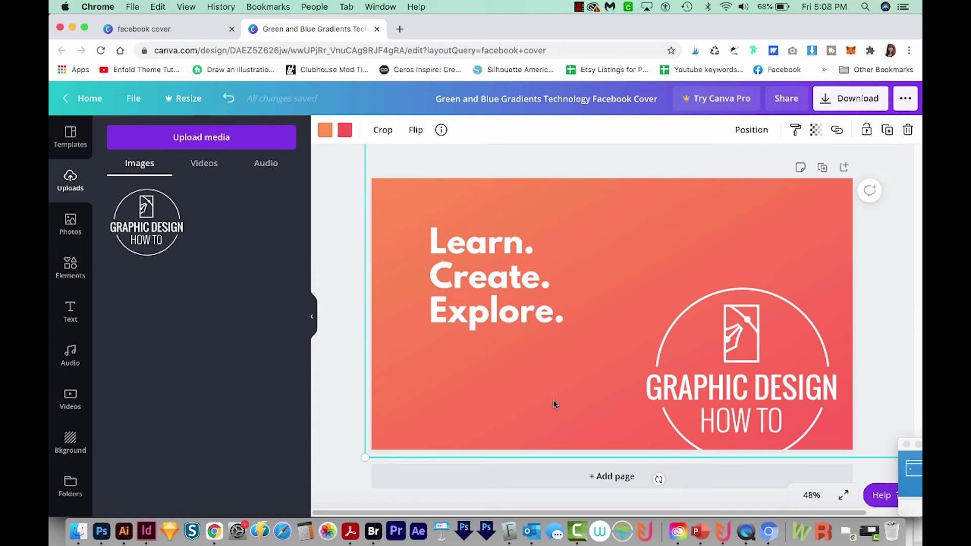
Download the cover with File type PNG
{"action": "left_click", "coordinate": [860, 103]}
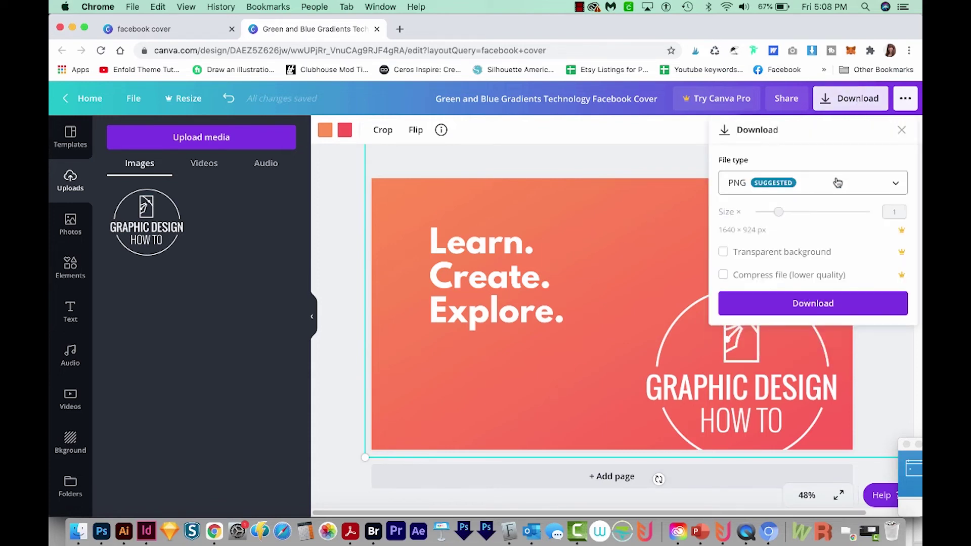
{"action": "left_click", "coordinate": [895, 187]}
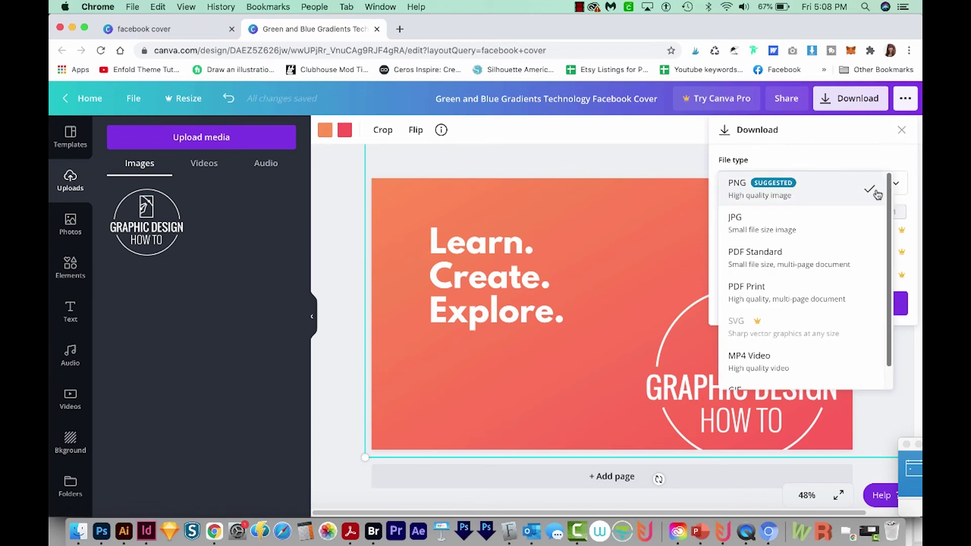
{"action": "left_click", "coordinate": [772, 189]}
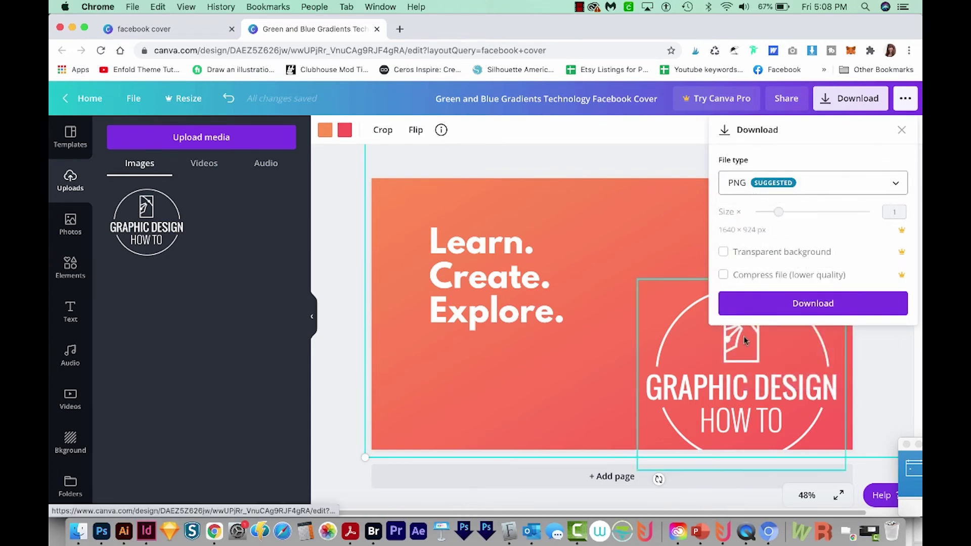
{"action": "left_click", "coordinate": [803, 306]}
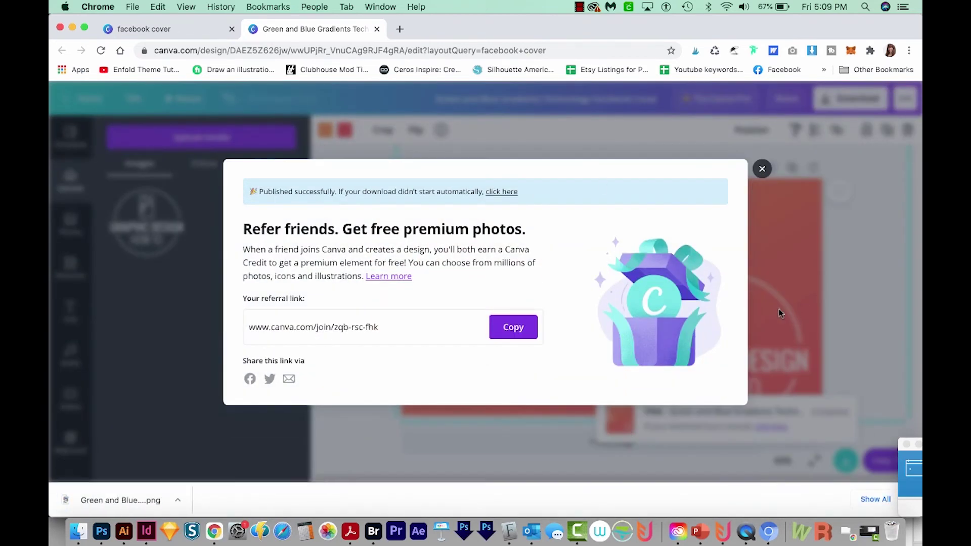
In a new Facebook tab, upload 'Green and Blue Gradients Technology Facebook Cover.png' from Downloads as the cover photo
{"action": "left_click", "coordinate": [398, 29]}
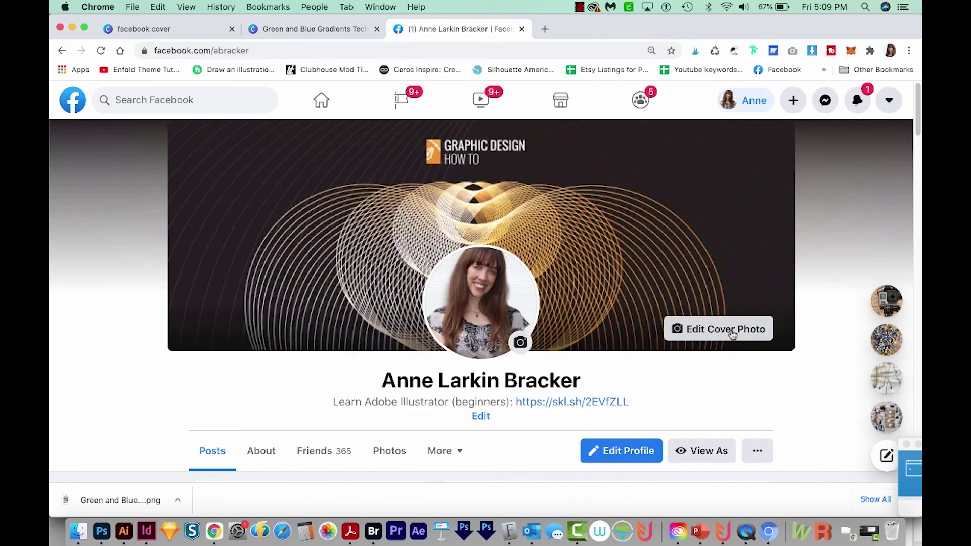
{"action": "left_click", "coordinate": [732, 331]}
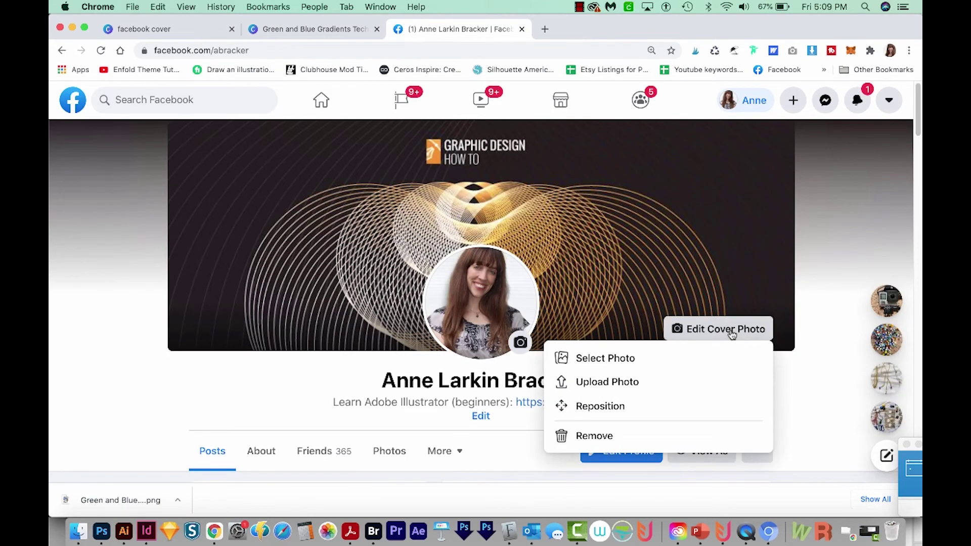
{"action": "left_click", "coordinate": [605, 386]}
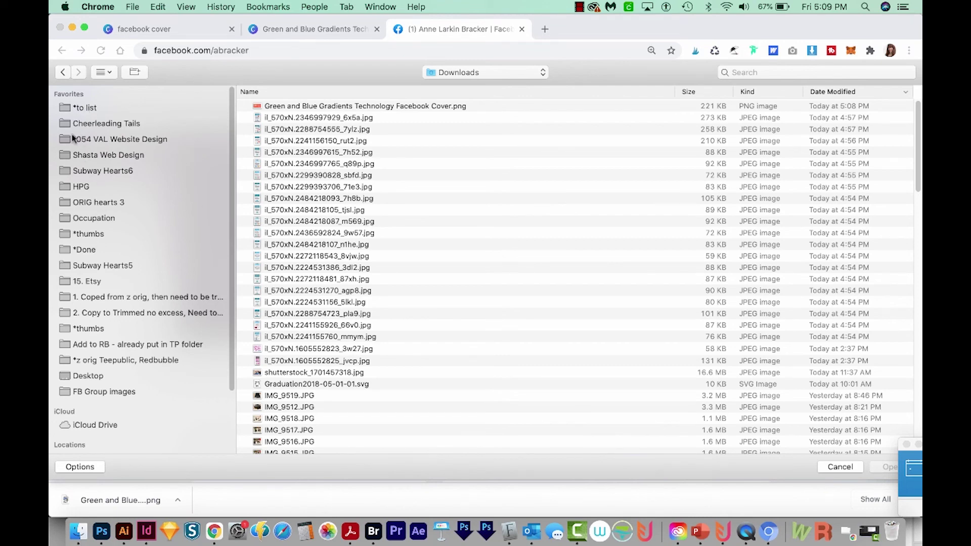
{"action": "left_click", "coordinate": [366, 107]}
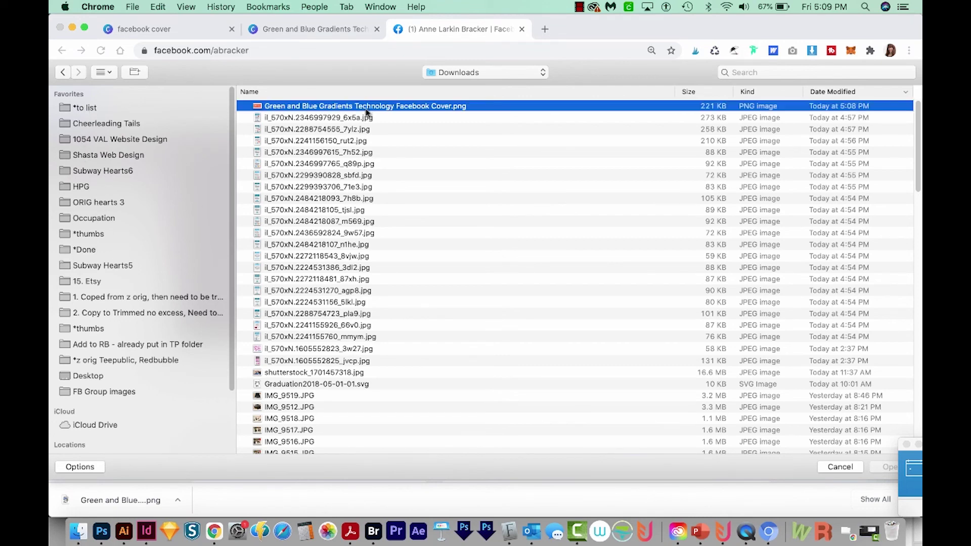
{"action": "key", "text": "space"}
{"action": "key", "text": "space"}
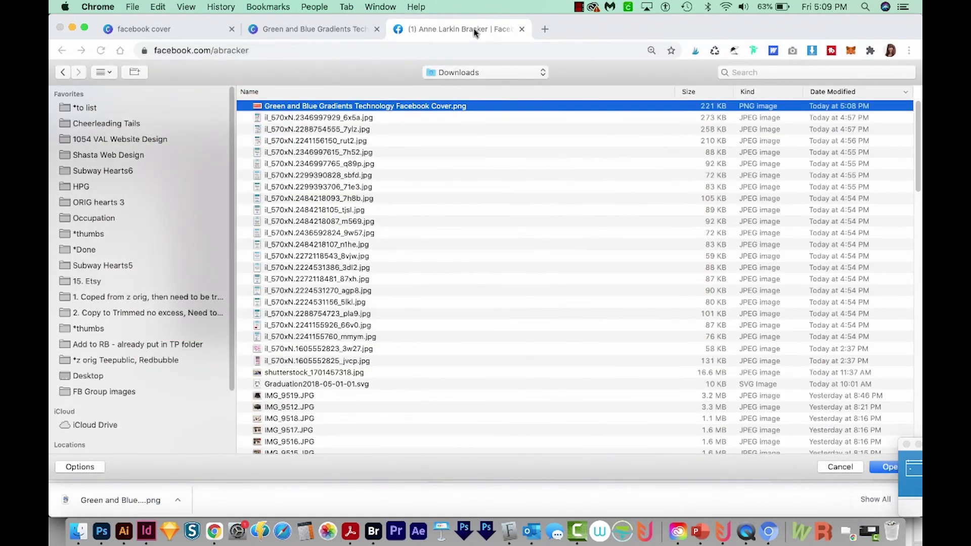
{"action": "key", "text": "Return"}
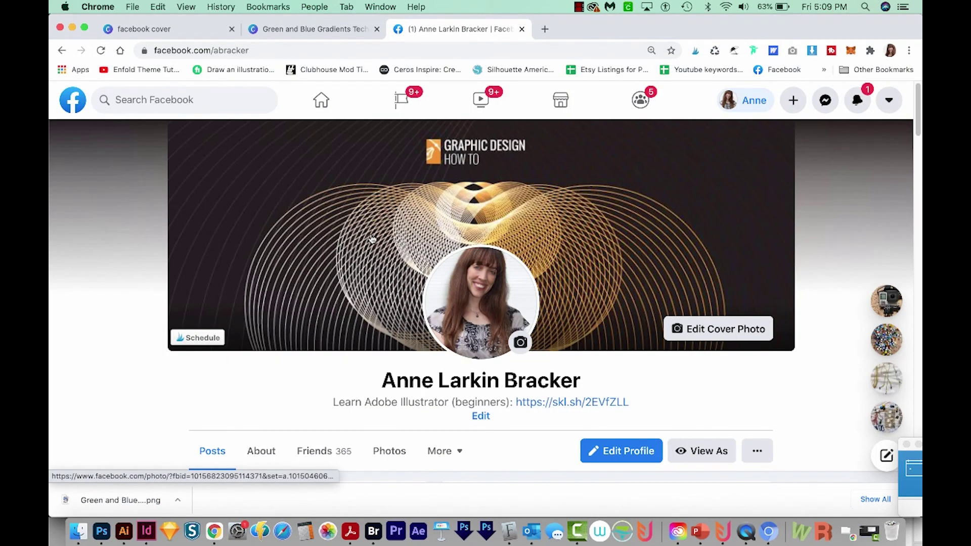